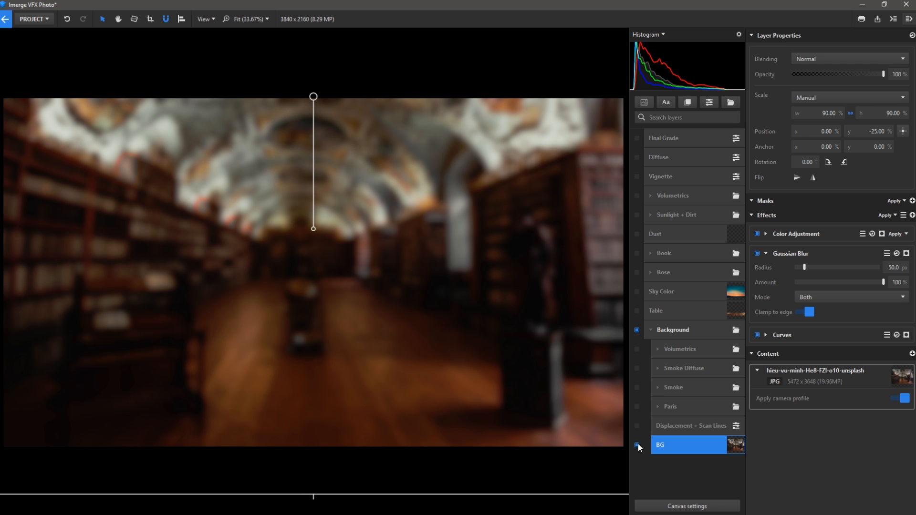
Show the Displacement + Scan Lines layer above the blurred BG photo and try out the Tear Matte displacement's X and Y shift
click(825, 254)
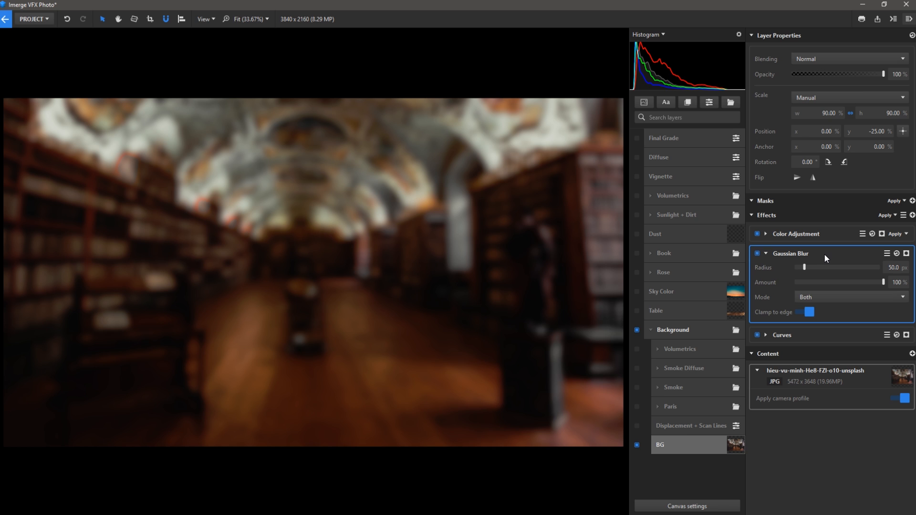
click(637, 425)
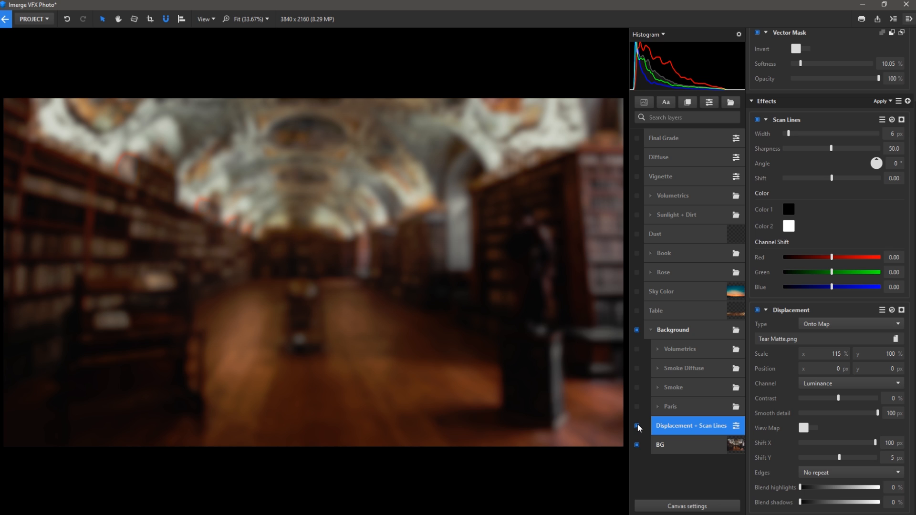
click(771, 316)
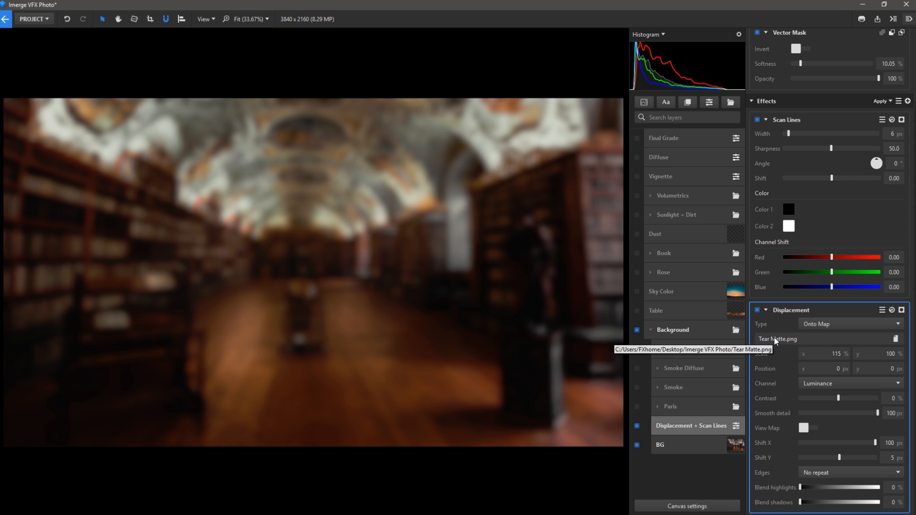
key(ctrl+z)
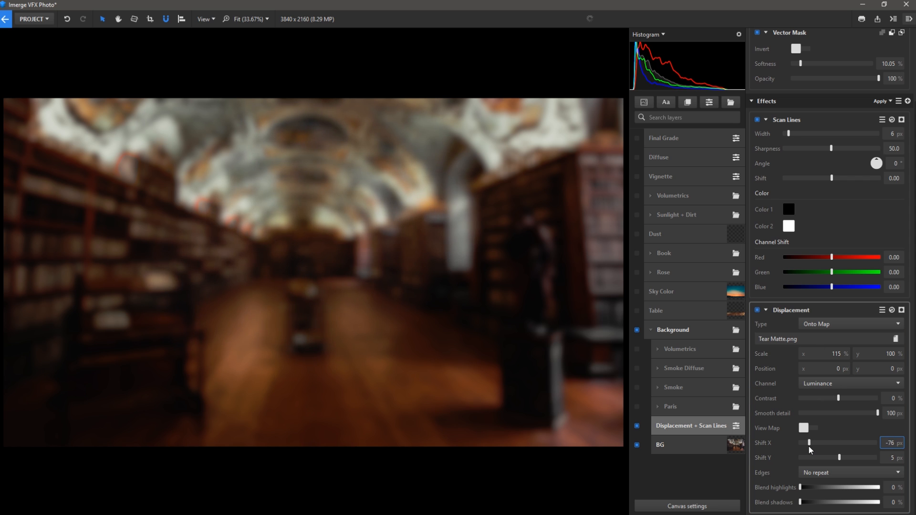
mouse_move(843, 462)
mouse_down()
mouse_move(805, 460)
mouse_move(841, 457)
mouse_up()
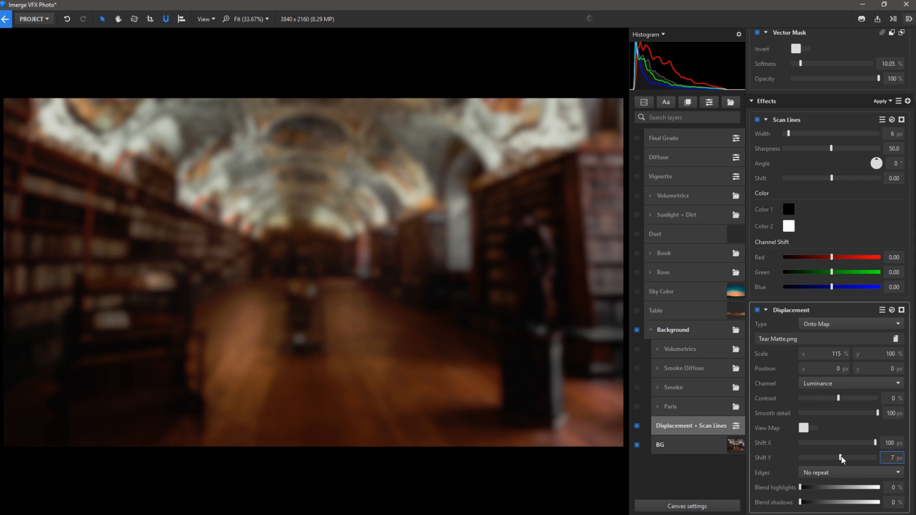
Show the Paris group, expand it, and inspect its Paris photo and Tear Matte layers
click(637, 407)
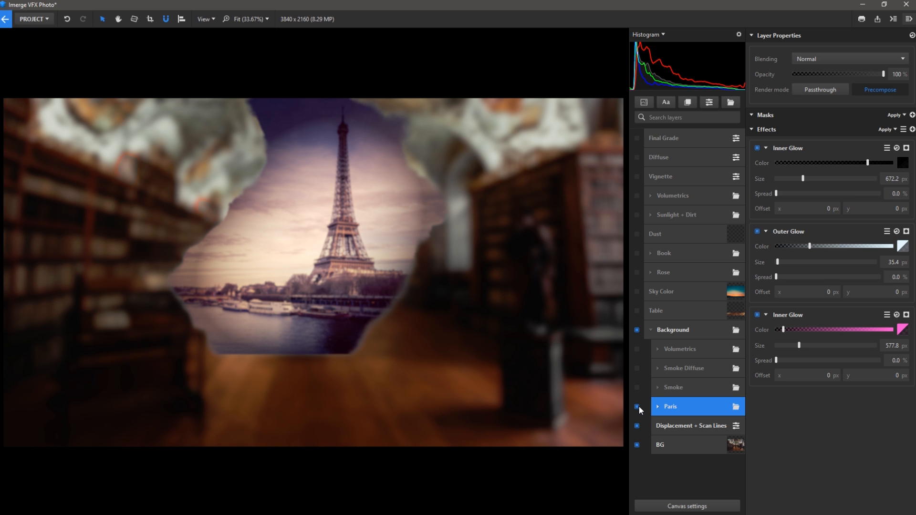
click(658, 408)
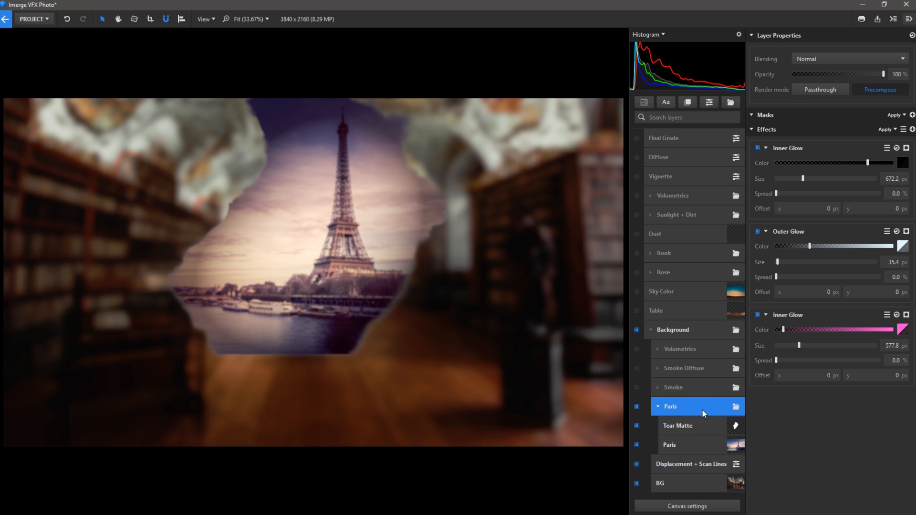
click(699, 445)
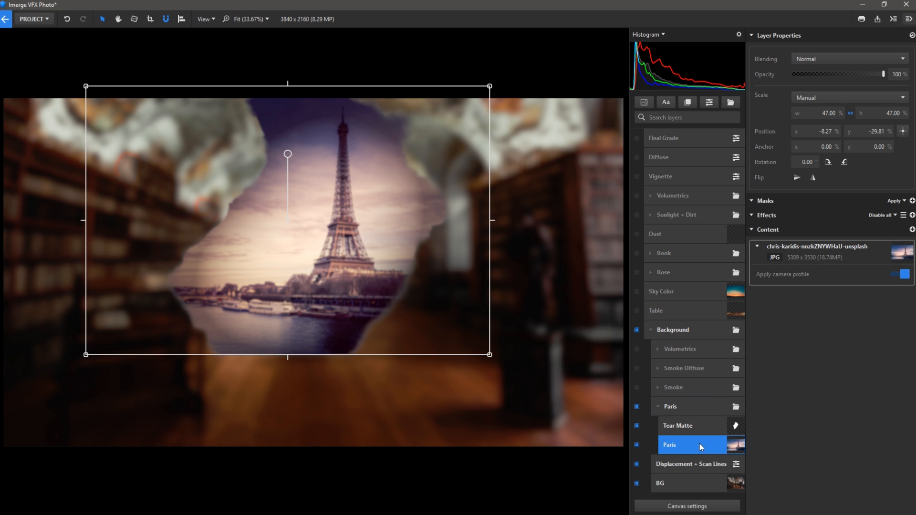
click(696, 425)
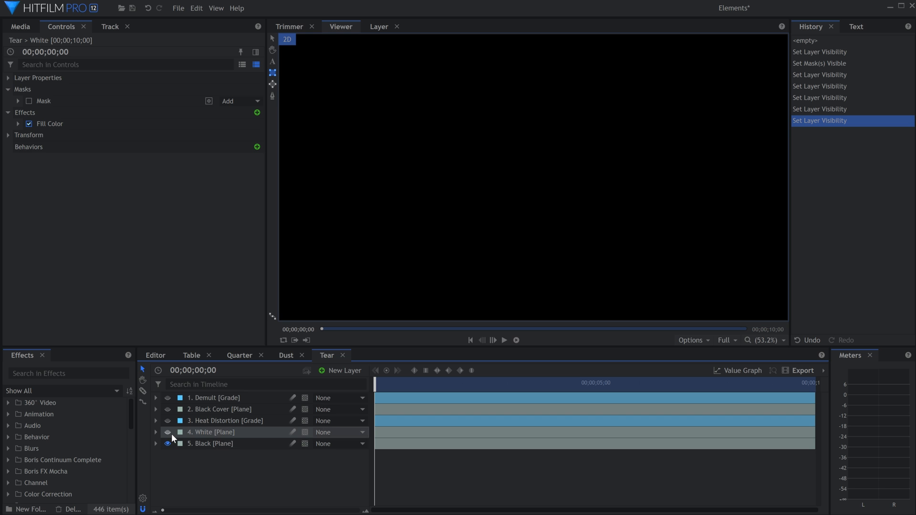
Switch to HitFilm Pro and show the masked White plane plus the Heat Distortion, Black Cover and Demult layers in the Tear composite
click(167, 433)
click(29, 101)
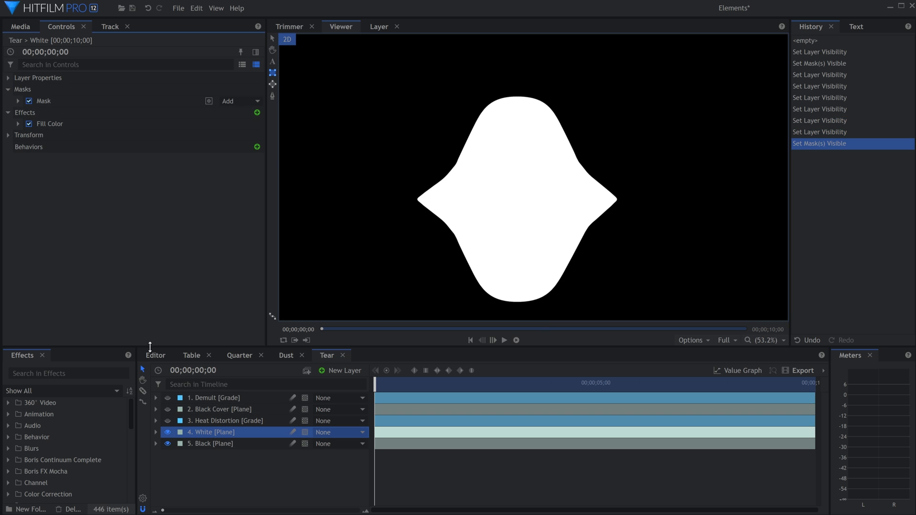
click(167, 421)
click(168, 409)
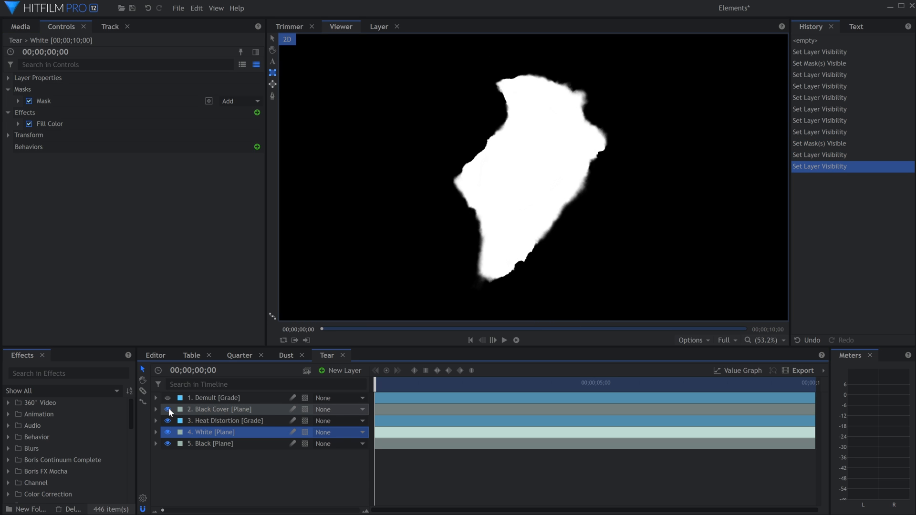
click(168, 398)
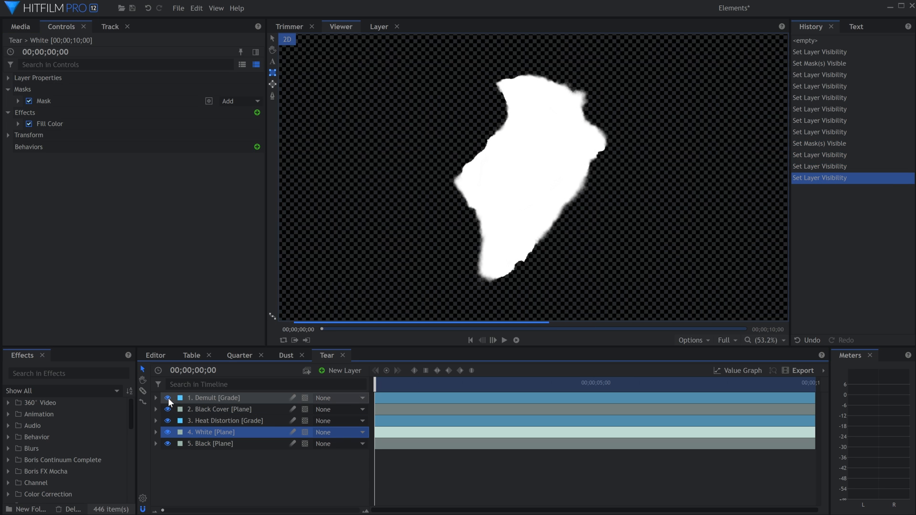
Switch back to Imerge VFX Photo and examine how the Tear Matte layer clips the Paris photo inside the group
click(701, 342)
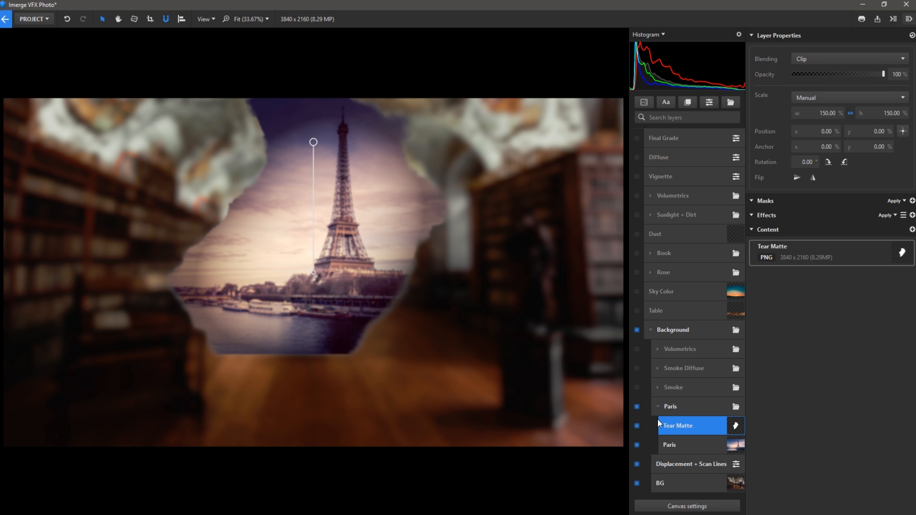
click(276, 108)
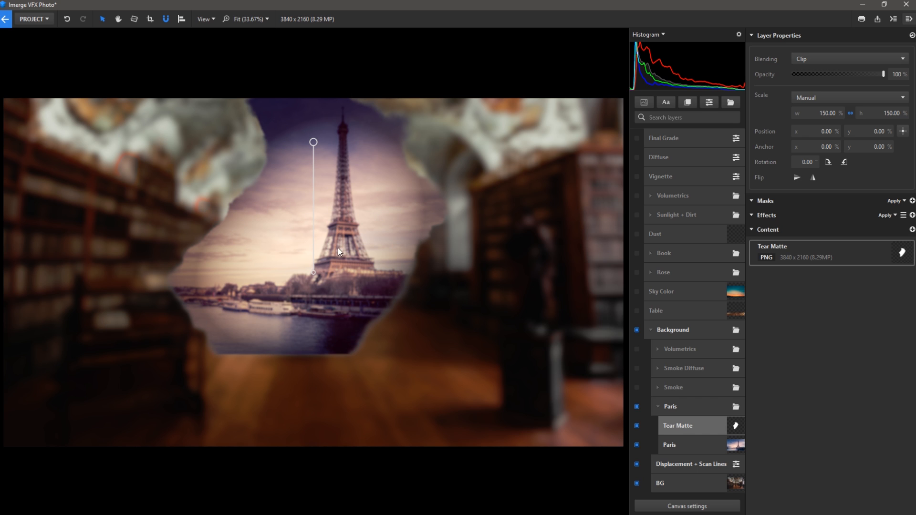
click(705, 447)
click(695, 429)
click(636, 426)
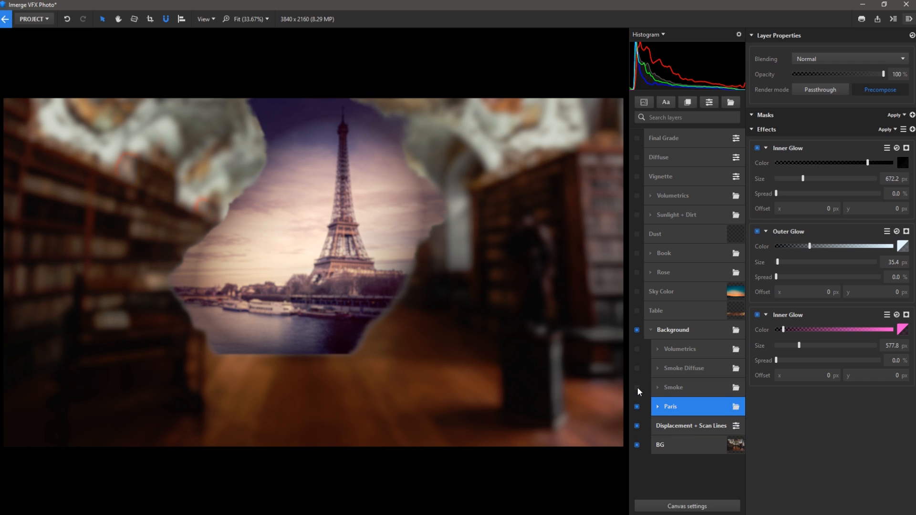
Show the Smoke group around the portal and go through the individual Smoke layers inside it
click(637, 388)
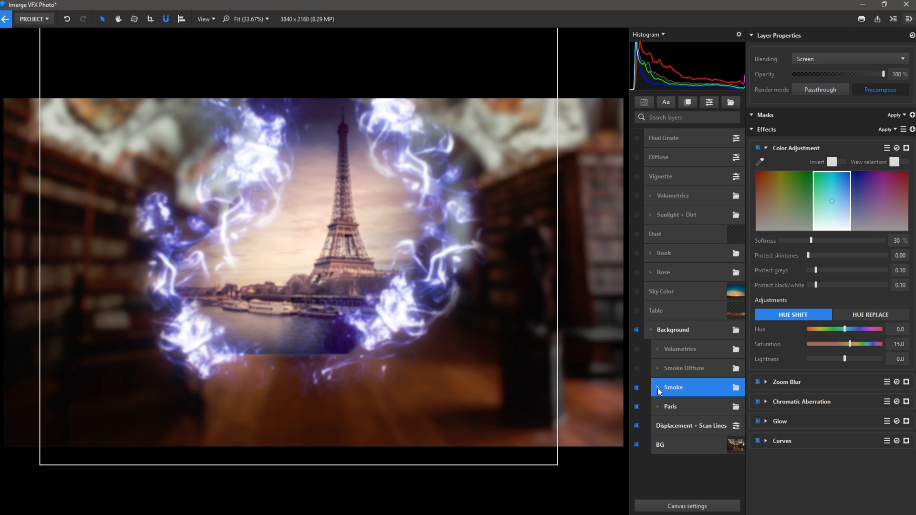
click(658, 388)
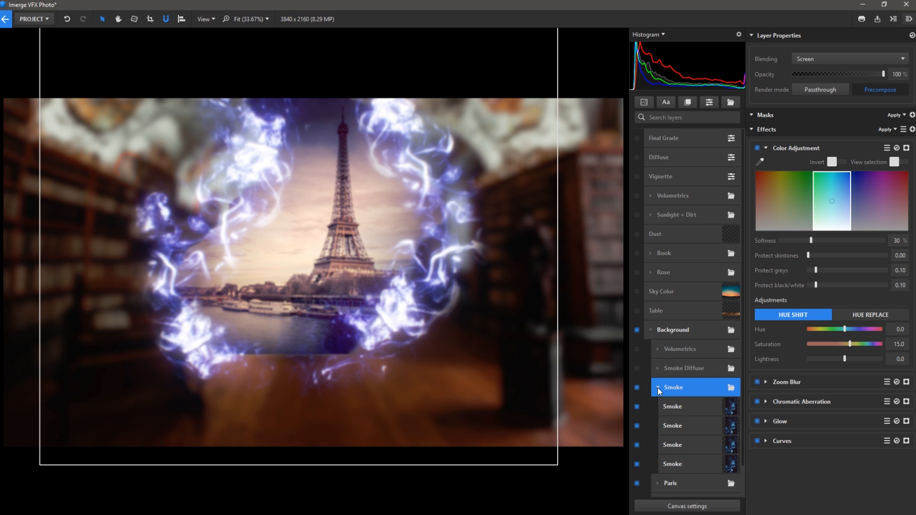
scroll(674, 412, down, 1)
click(683, 431)
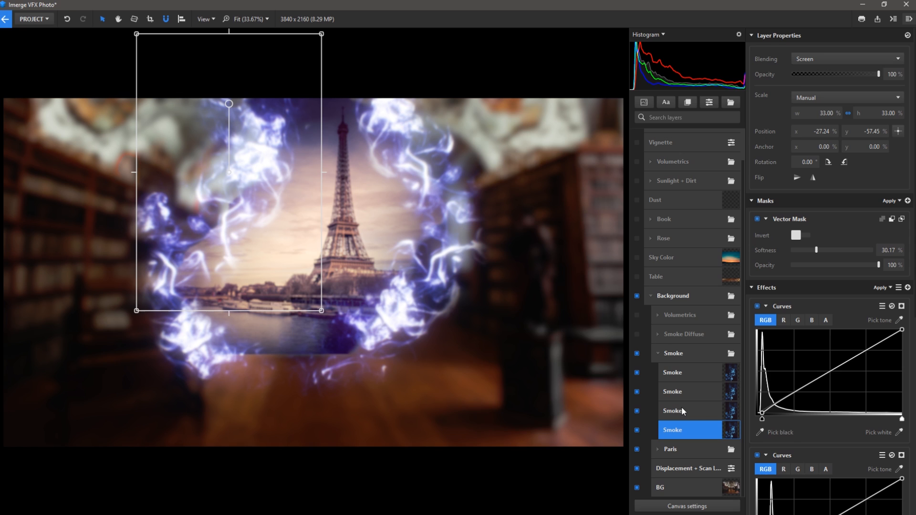
click(682, 410)
click(684, 391)
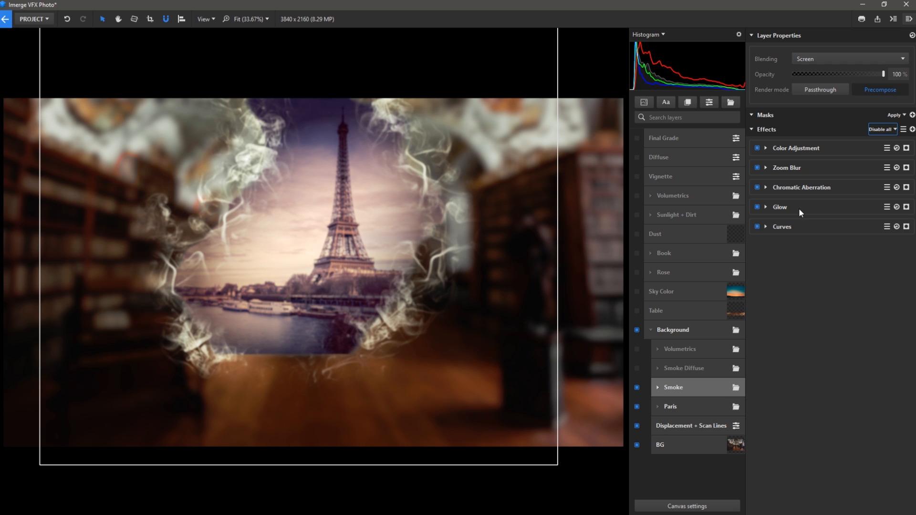
Re-apply all effects on the Smoke group, and show the Smoke Diffuse and Volumetrics groups above it
click(878, 129)
click(872, 140)
click(637, 368)
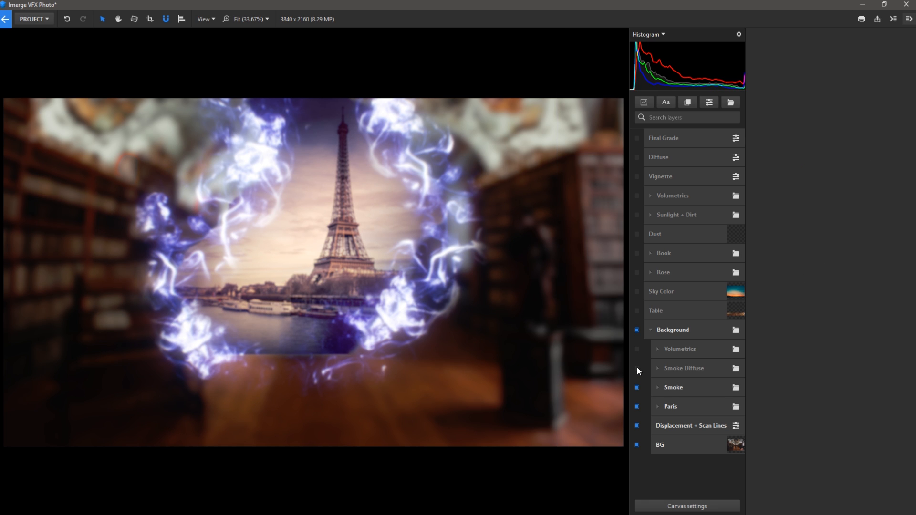
click(637, 368)
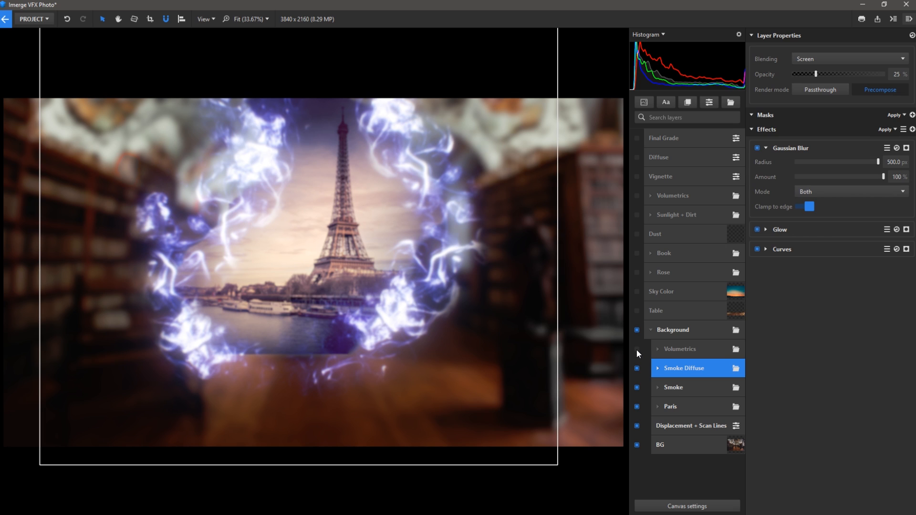
click(637, 351)
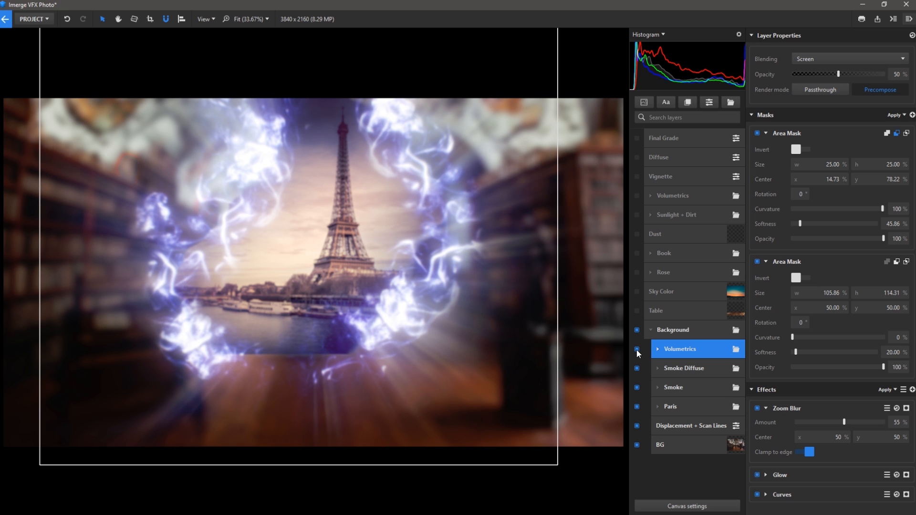
Duplicate the Smoke group and place the copy directly above the original within the Background group
click(677, 372)
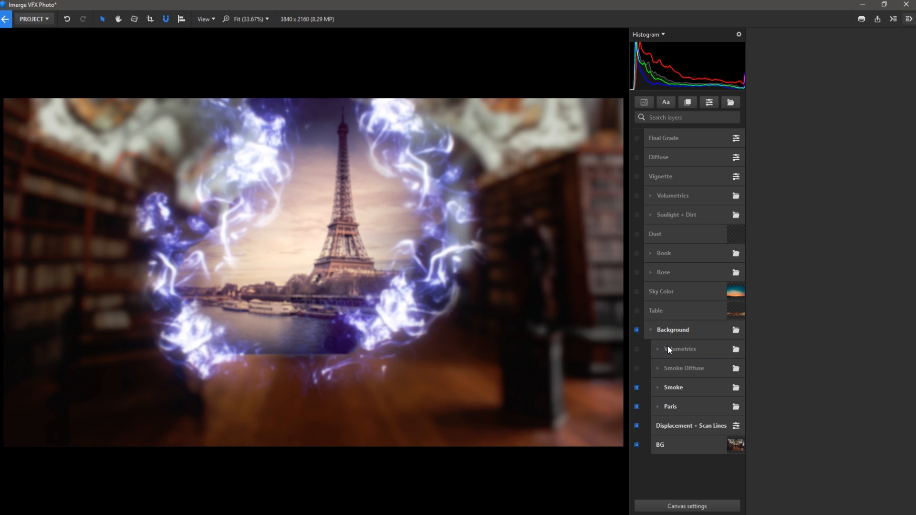
click(687, 391)
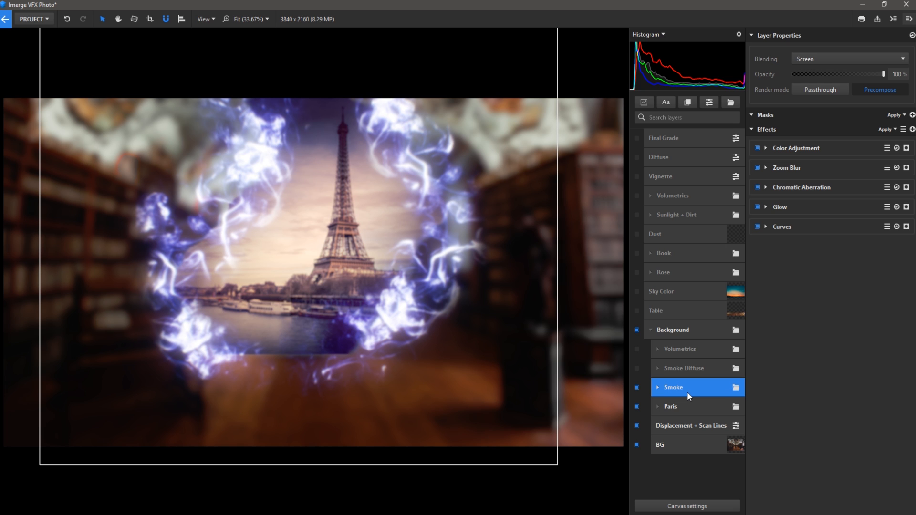
double_click(688, 394)
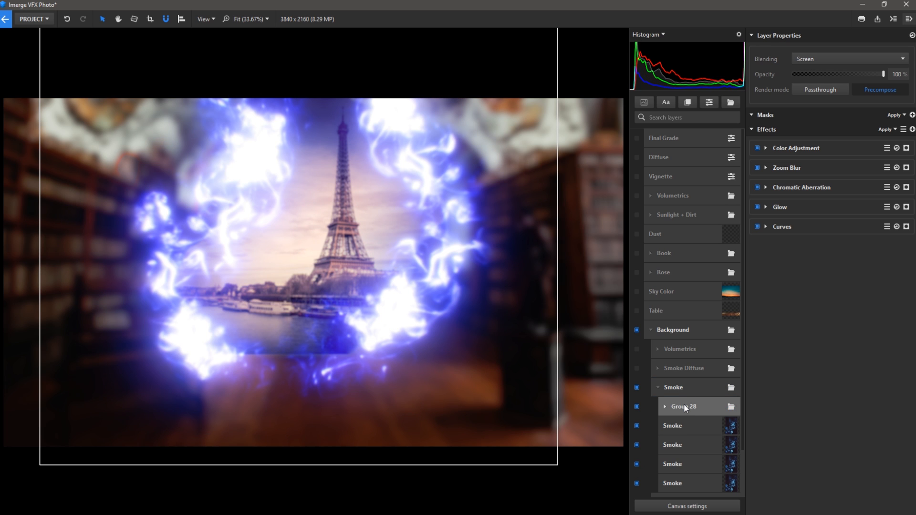
drag(684, 403, 658, 382)
click(658, 406)
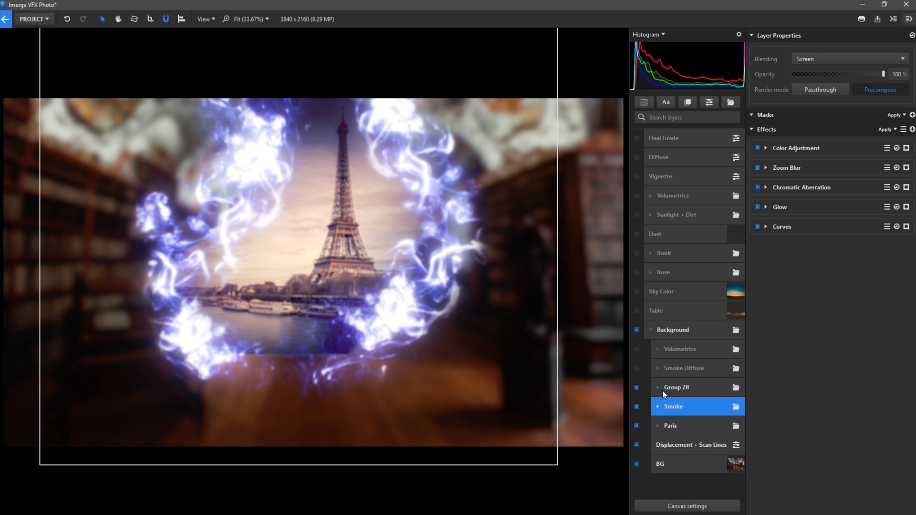
click(659, 389)
Hide the original and duplicated smoke groups, and show them again to compare the portal with and without them
click(637, 387)
click(638, 406)
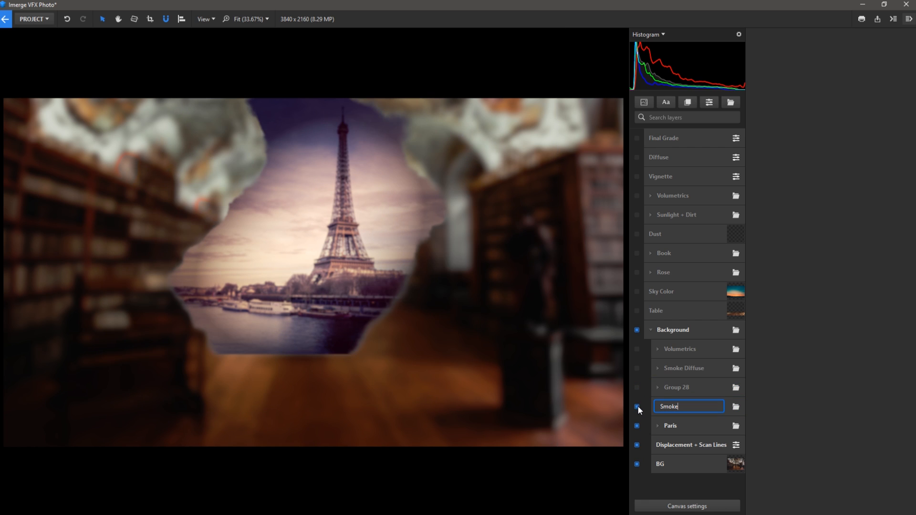
click(638, 407)
click(636, 387)
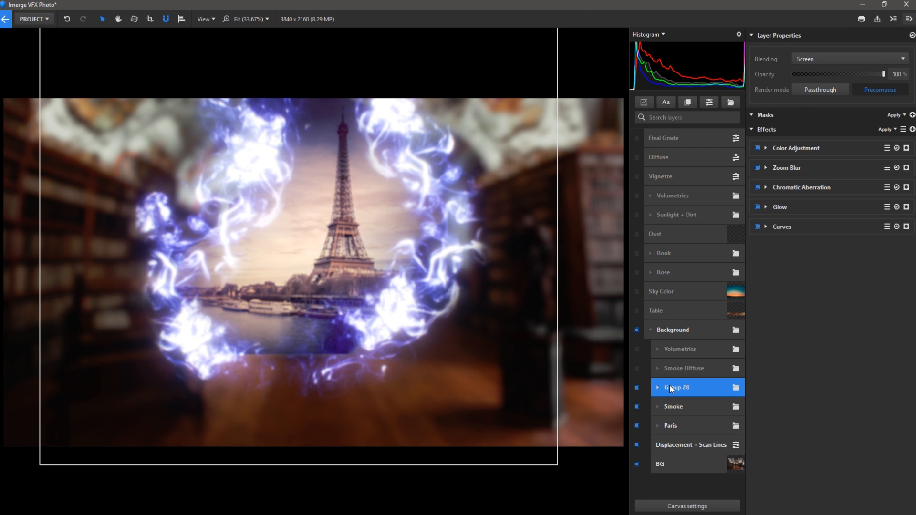
Add a Zoom Blur effect to the duplicated smoke group and set its amount to 77%
key(ctrl+space)
text(zoom)
key(Return)
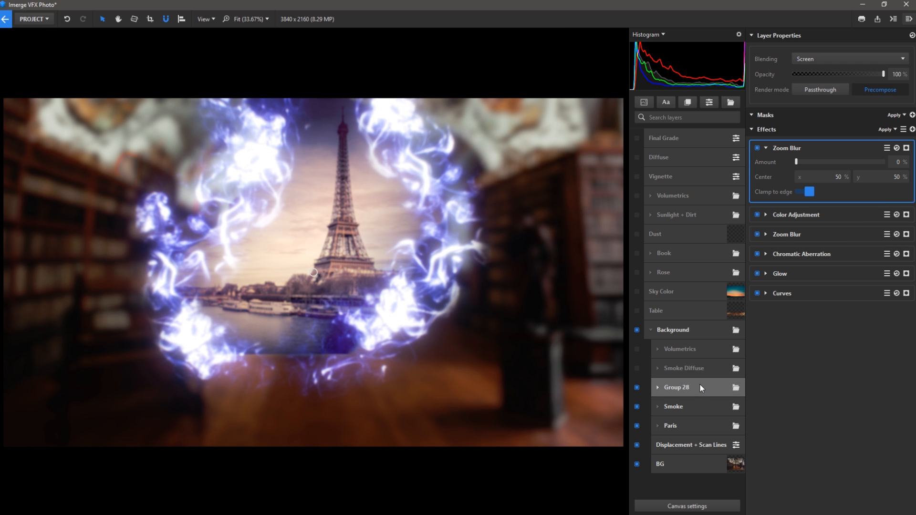
drag(796, 162, 863, 182)
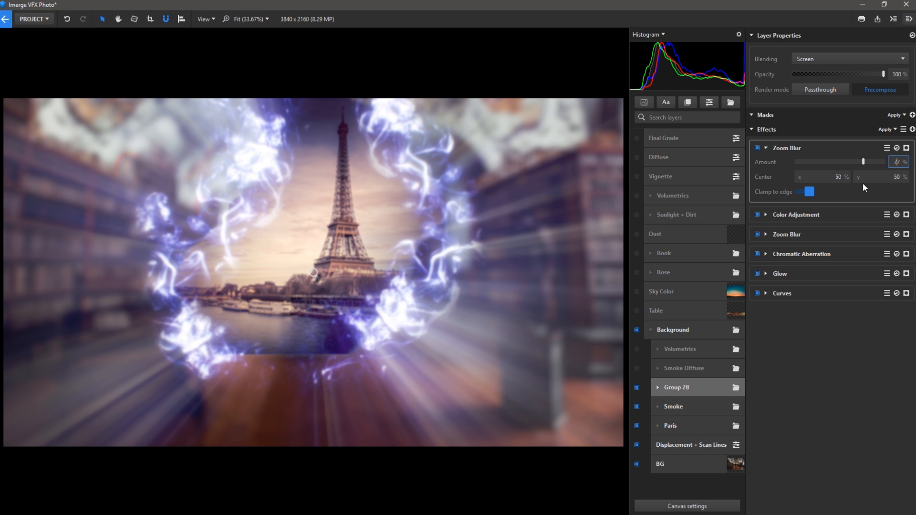
Compare Normal with Screen blending on the duplicated smoke group, and move its Zoom Blur centre slightly upward
click(805, 58)
click(809, 74)
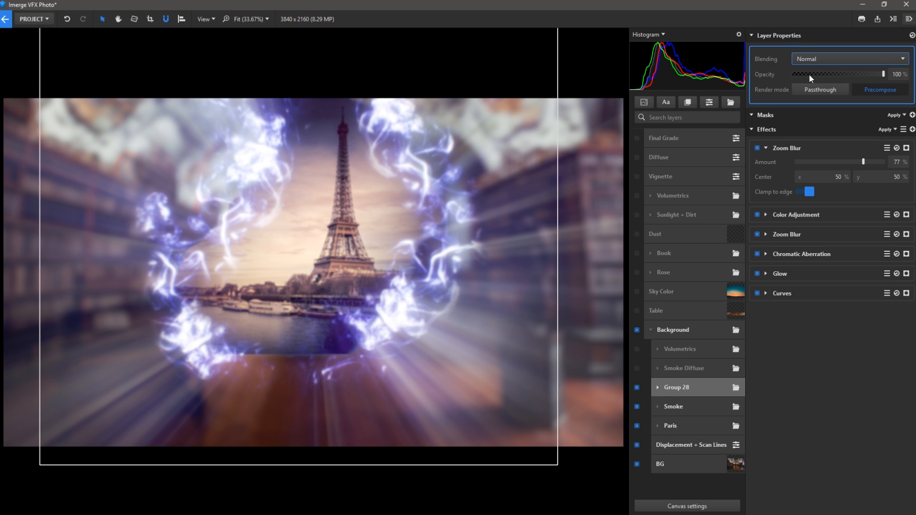
click(809, 60)
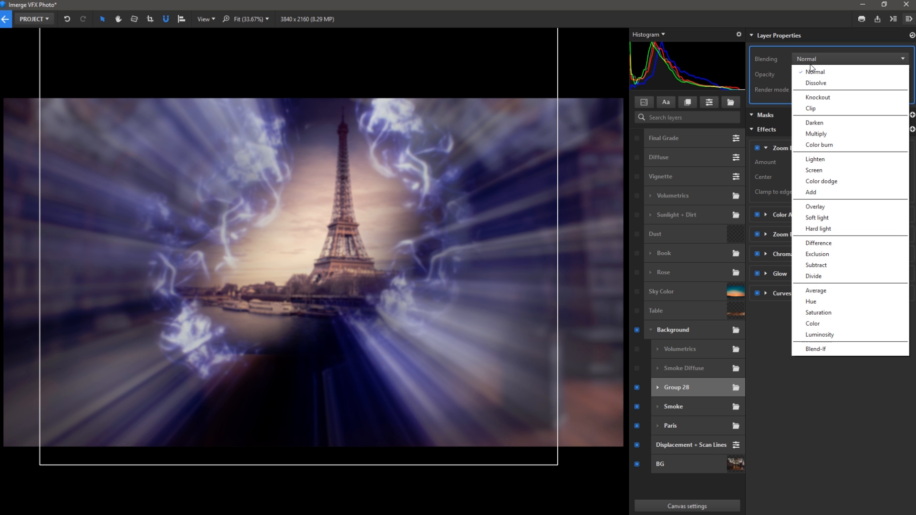
click(823, 170)
click(798, 152)
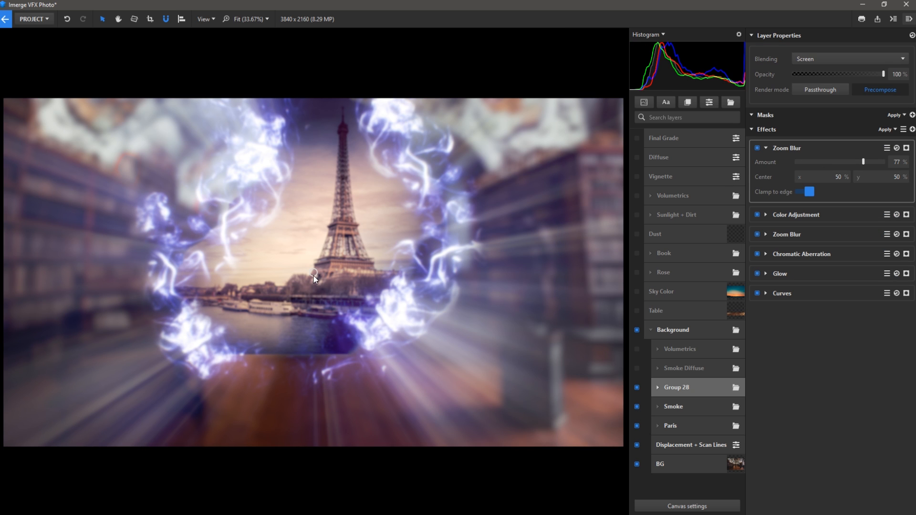
drag(314, 274, 311, 239)
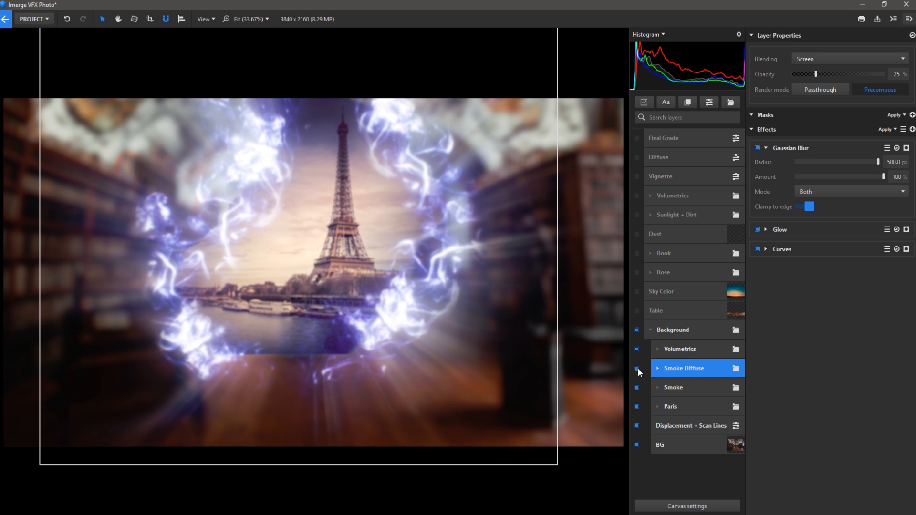
Collapse the Background group
click(651, 330)
click(652, 330)
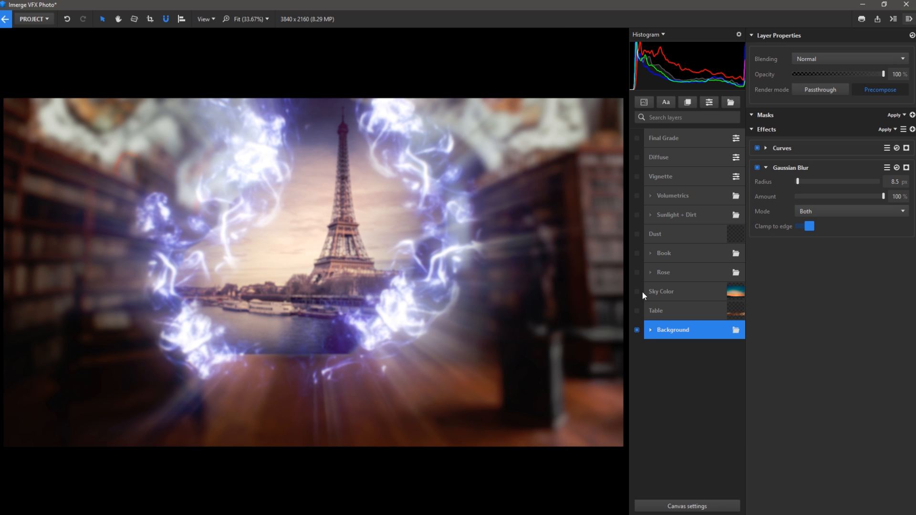
Show the Table layer, and in HitFilm Pro's Table composite show the Elizabeth.png, Password.png and three Quarter layers
click(637, 311)
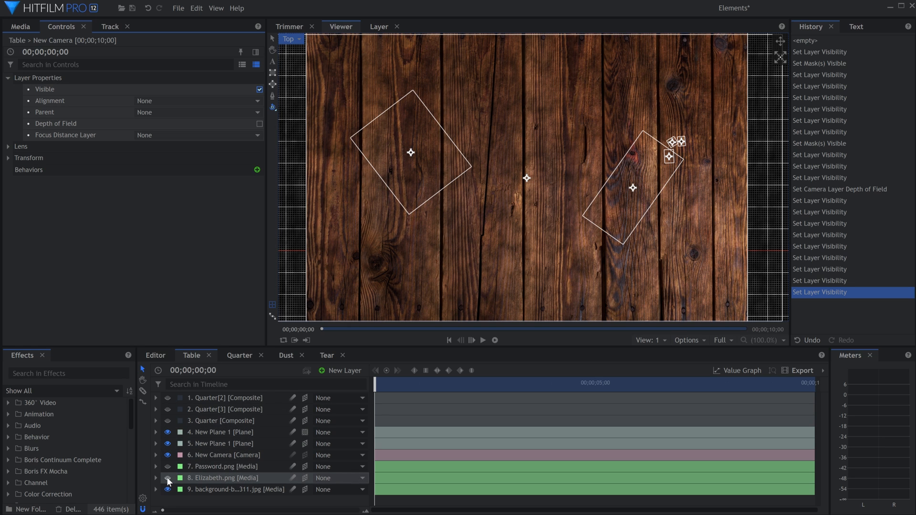
click(167, 477)
click(168, 467)
click(168, 421)
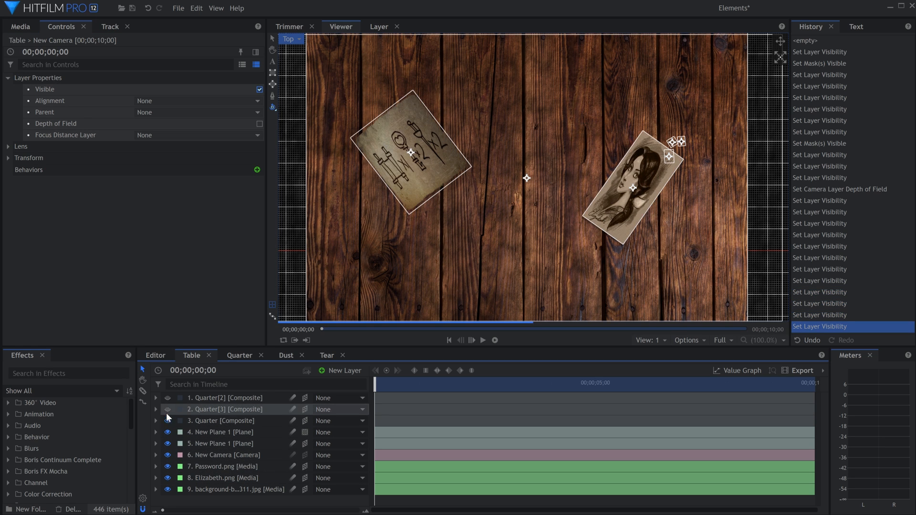
click(168, 409)
click(167, 398)
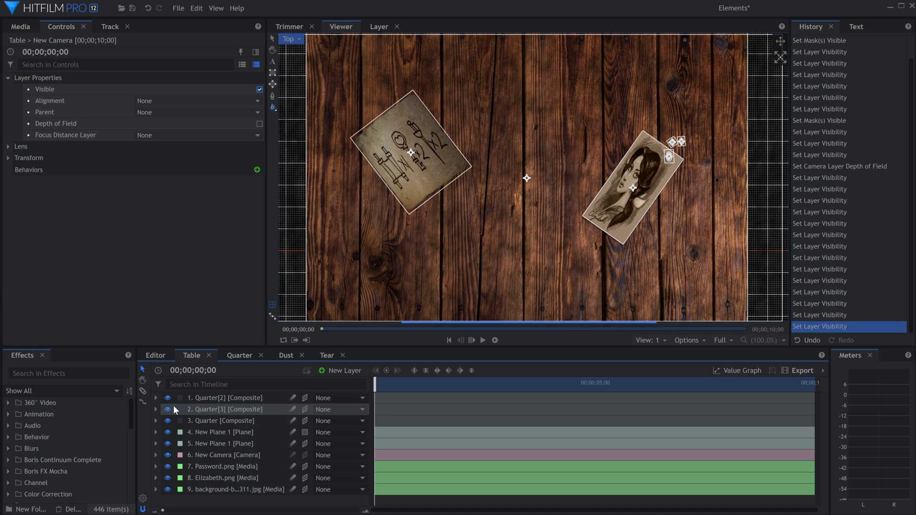
View the table scene through the active camera, undo a trial camera move, and turn on the camera's depth of field
click(293, 39)
click(302, 49)
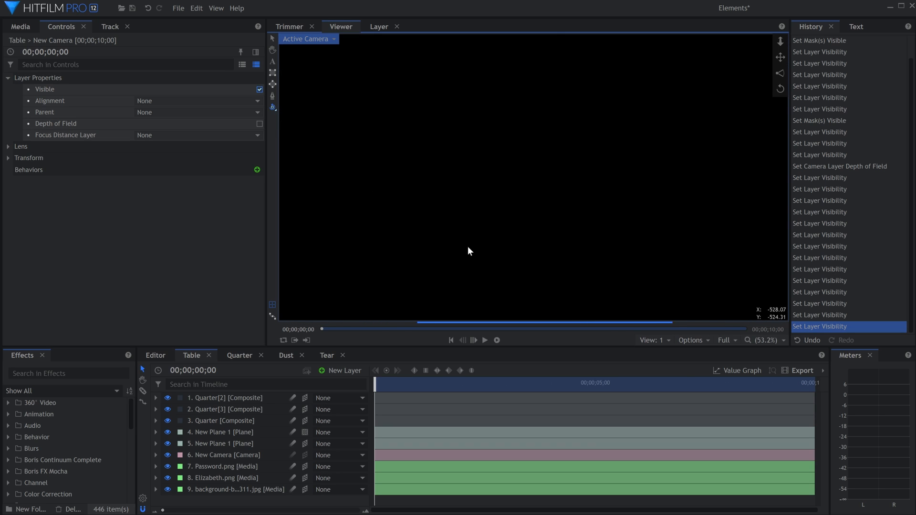
drag(537, 230, 544, 249)
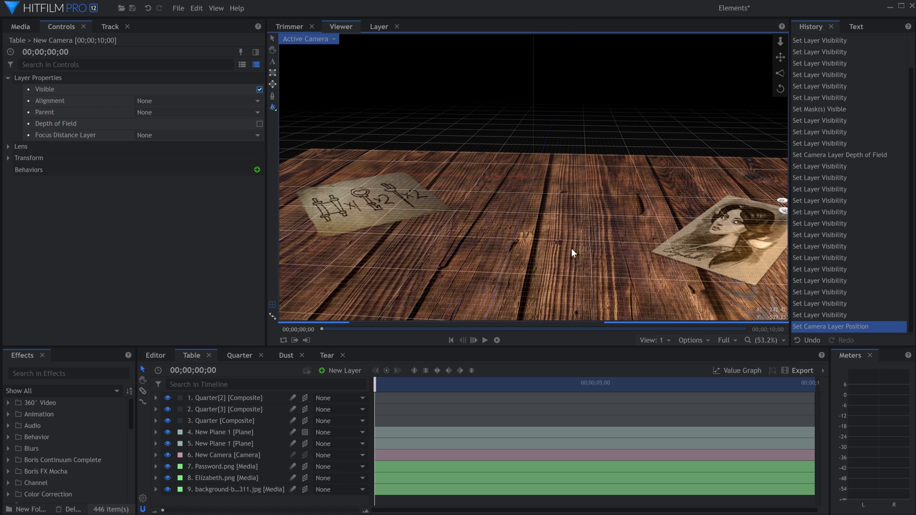
key(ctrl+z)
click(260, 125)
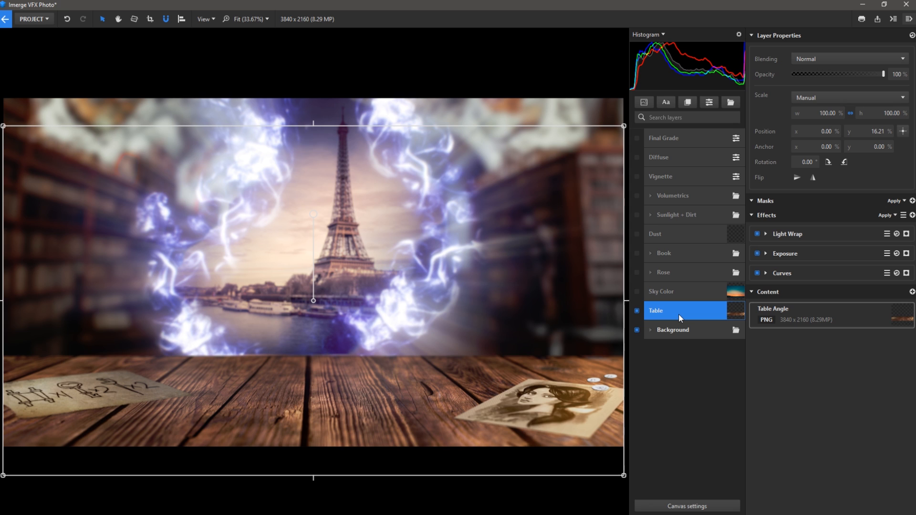
In Imerge VFX Photo, switch the Table layer's Light Wrap off and on to compare the table's edge
click(758, 234)
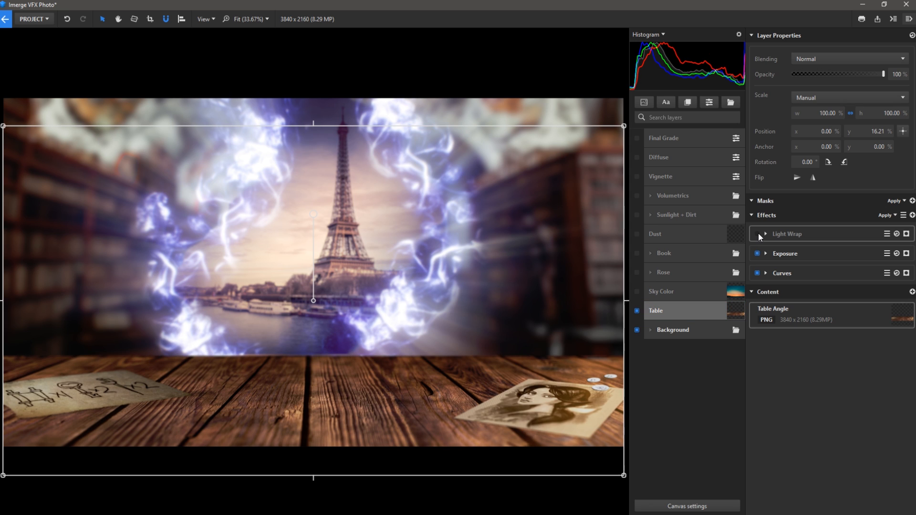
click(758, 234)
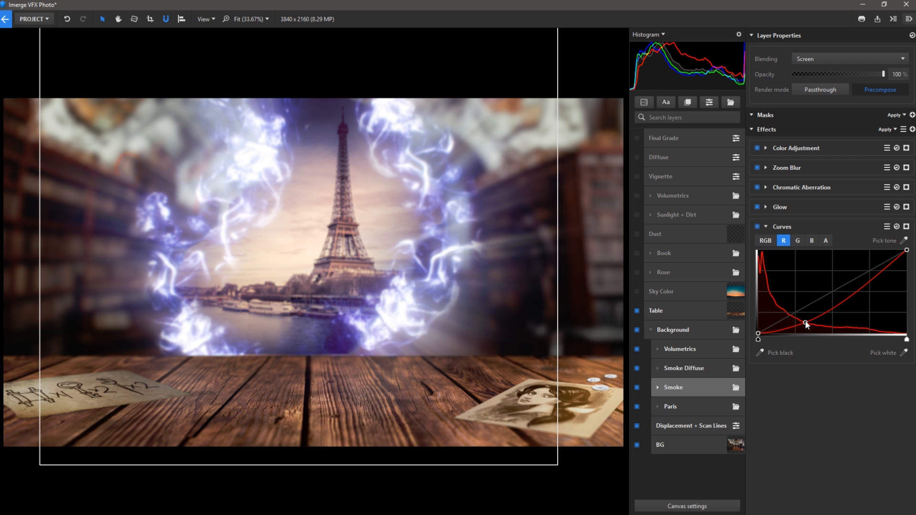
Try raising the midpoint of the red curve on the Smoke group's Curves effect, and switch to the green channel
drag(807, 324, 795, 290)
click(797, 240)
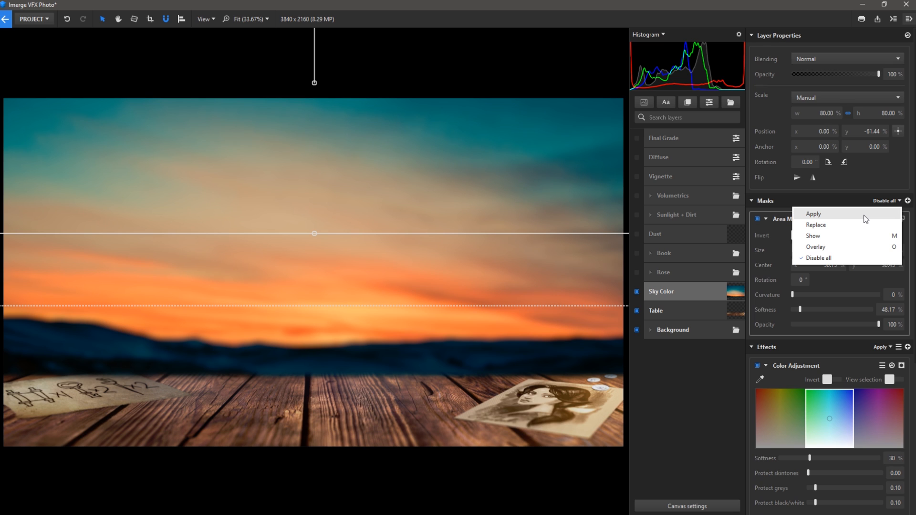
Apply the Sky Color layer's area mask, and blend the layer in Overlay mode at 80% opacity
click(864, 214)
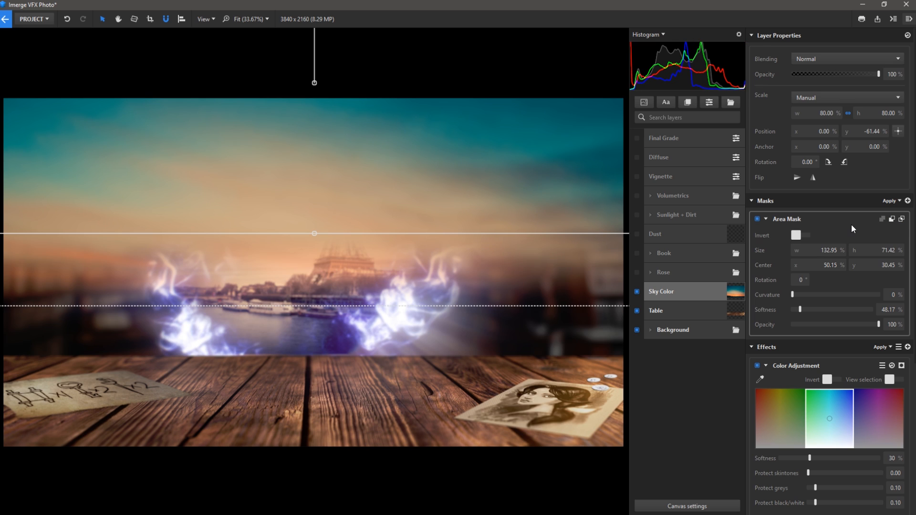
click(832, 59)
click(834, 208)
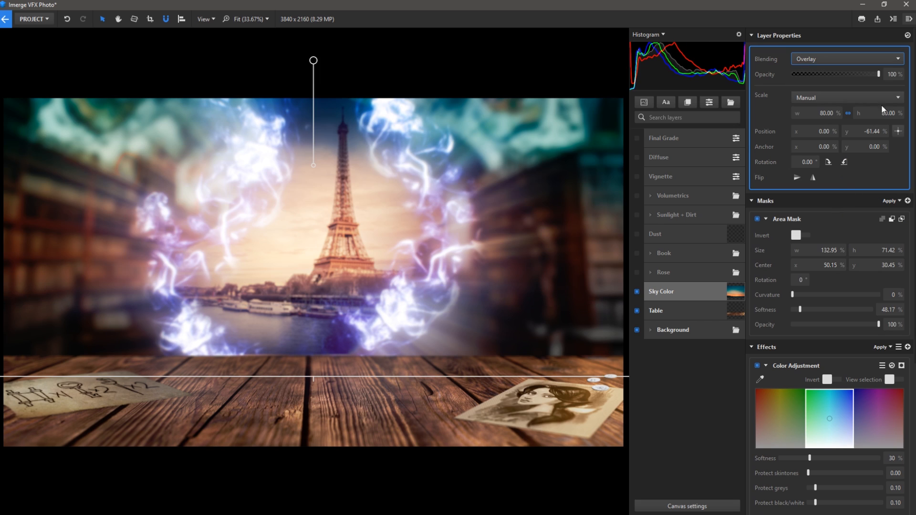
double_click(890, 75)
text(80)
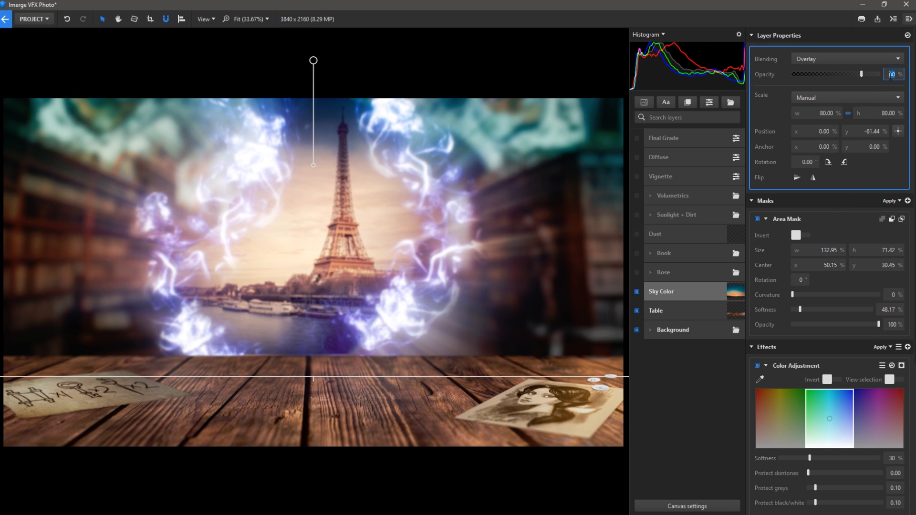
key(Return)
Hide and show the Sky Color layer to compare the scene with and without it, and clear the selection
click(637, 292)
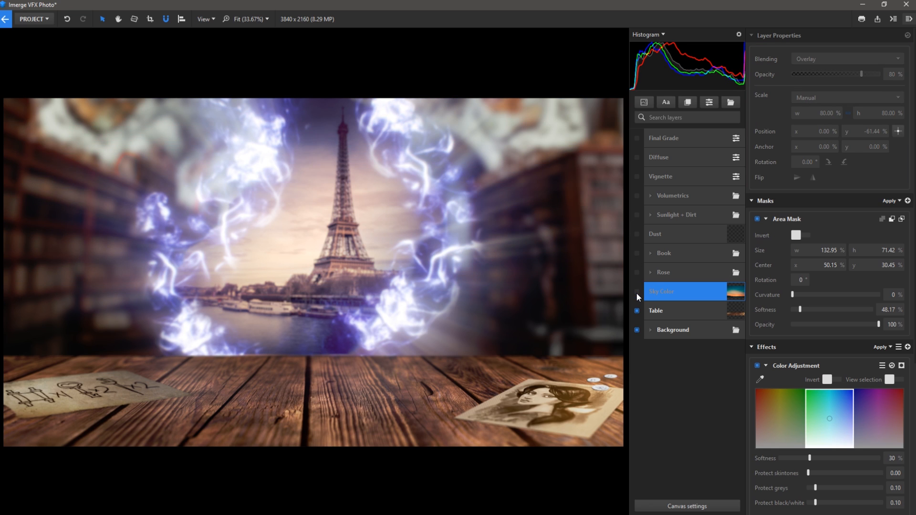
click(637, 292)
click(680, 356)
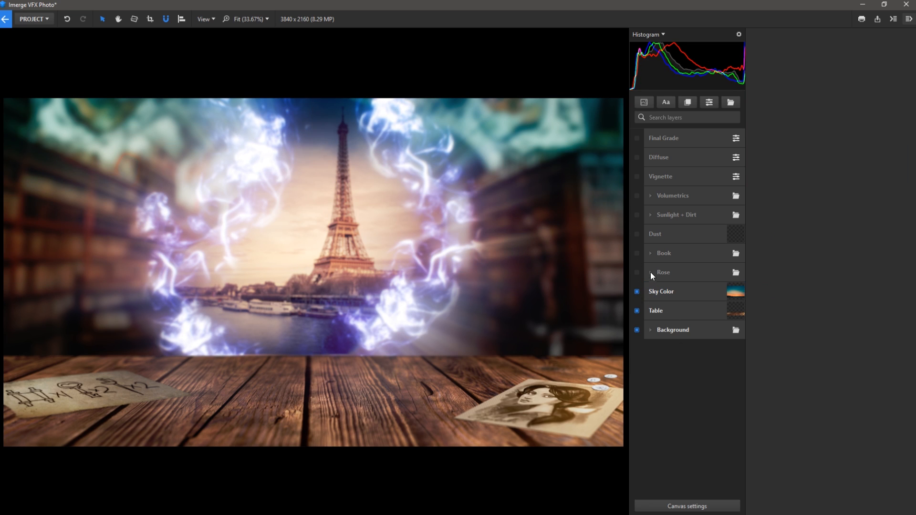
Show and expand the Rose group, and select its Rose layer to view the Vector Mask
click(637, 273)
click(651, 273)
click(681, 292)
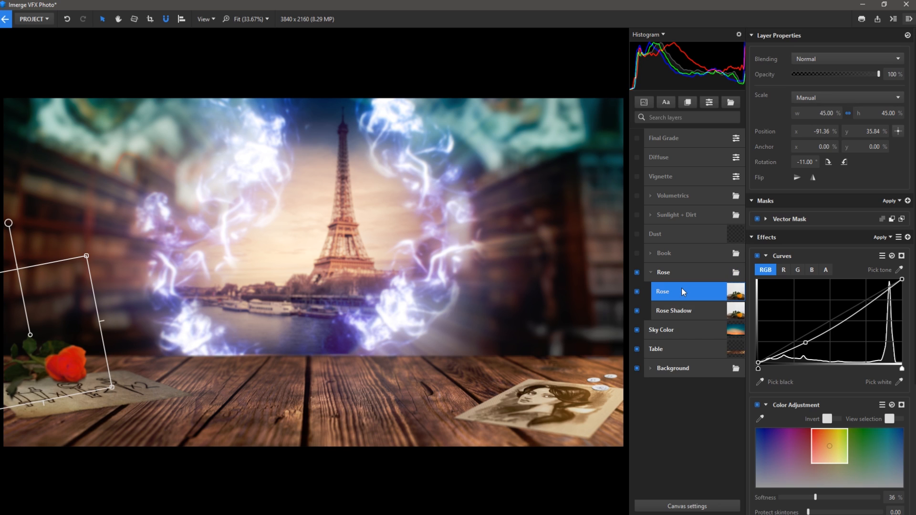
click(811, 219)
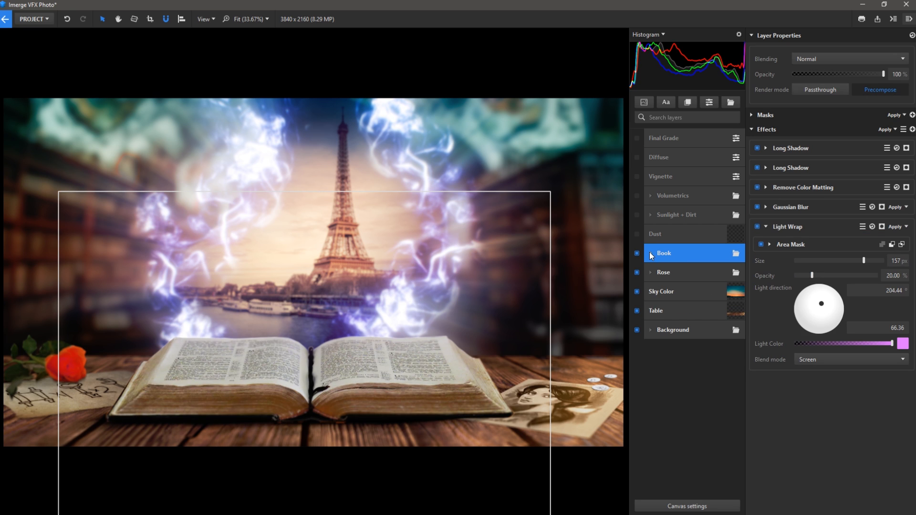
Expand the Book group, compare the Book layer with and without its Vector Mask, and reselect the group
click(650, 253)
click(678, 272)
click(762, 201)
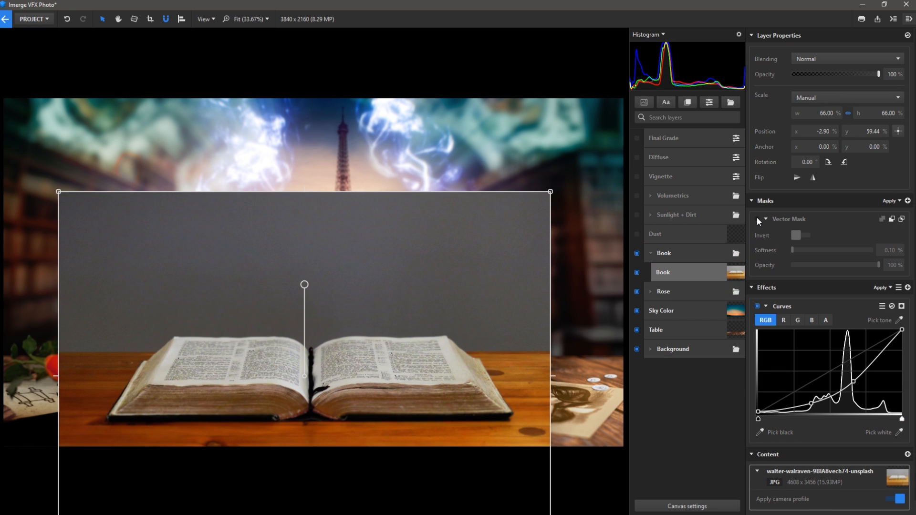
click(758, 220)
click(689, 252)
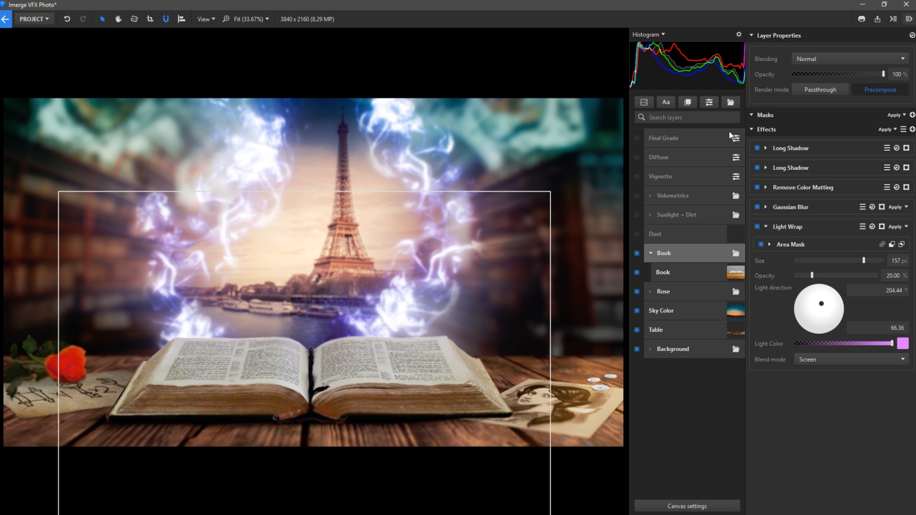
Switch the Book group's two Long Shadow effects off and on, and set the first one's direction to about 227.86° and 34.59
click(758, 148)
click(757, 167)
click(758, 168)
click(758, 148)
click(799, 148)
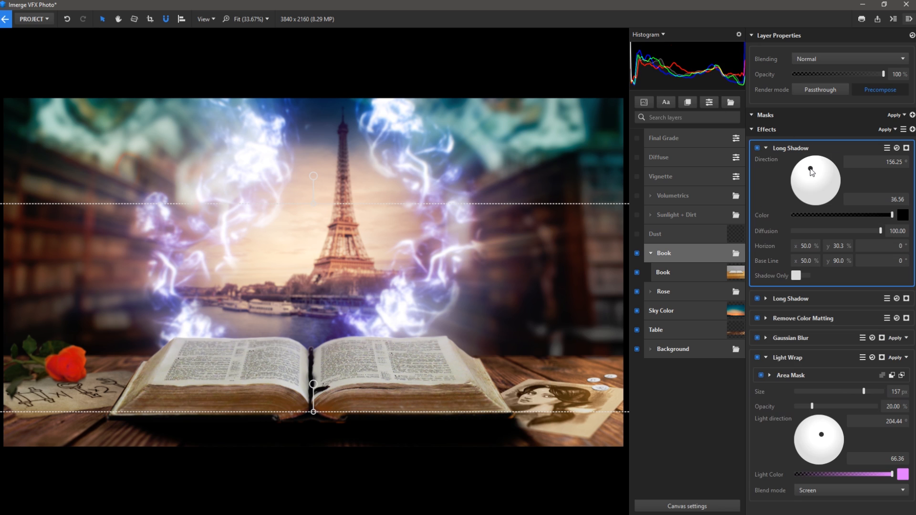
drag(811, 170, 826, 171)
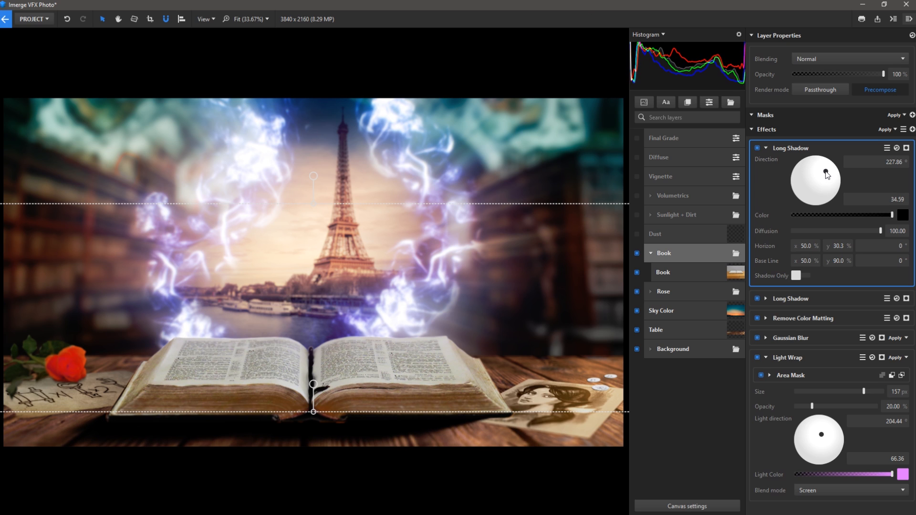
Show the Dust layer above the Book group
click(637, 233)
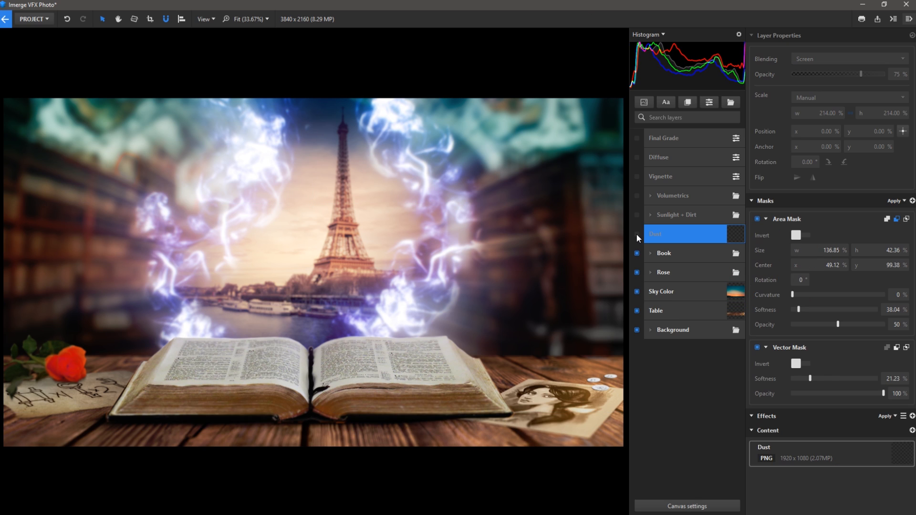
click(637, 234)
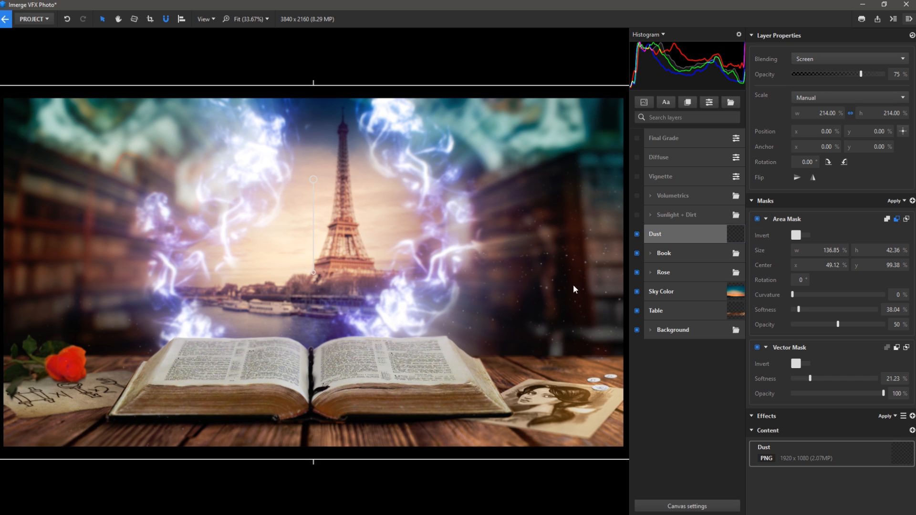
Show the Sunlight + Dirt group with its Orange, Purple and Dirt layers, and select Orange to view its Radial Gradient
click(638, 216)
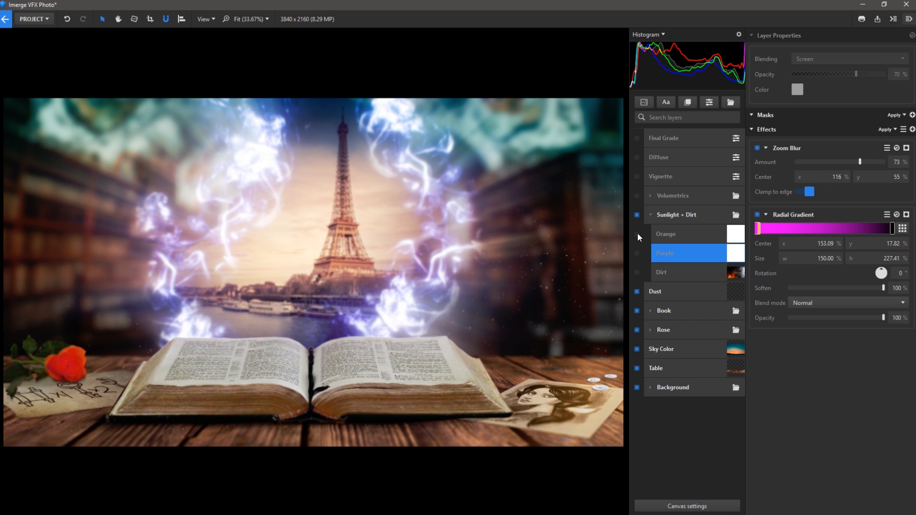
click(638, 234)
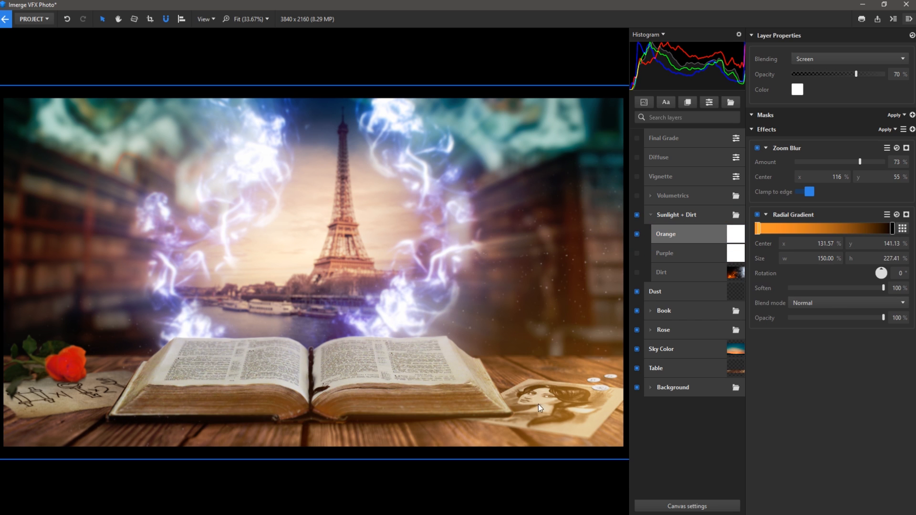
click(638, 253)
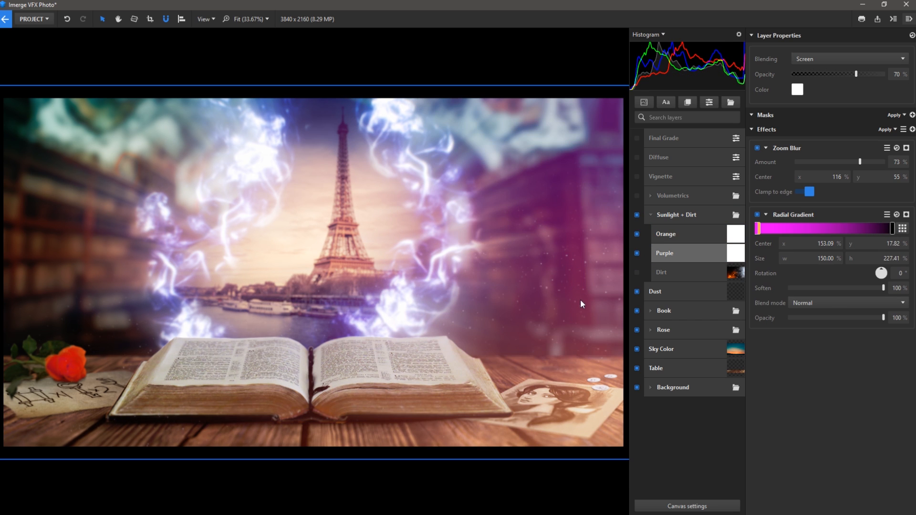
click(637, 273)
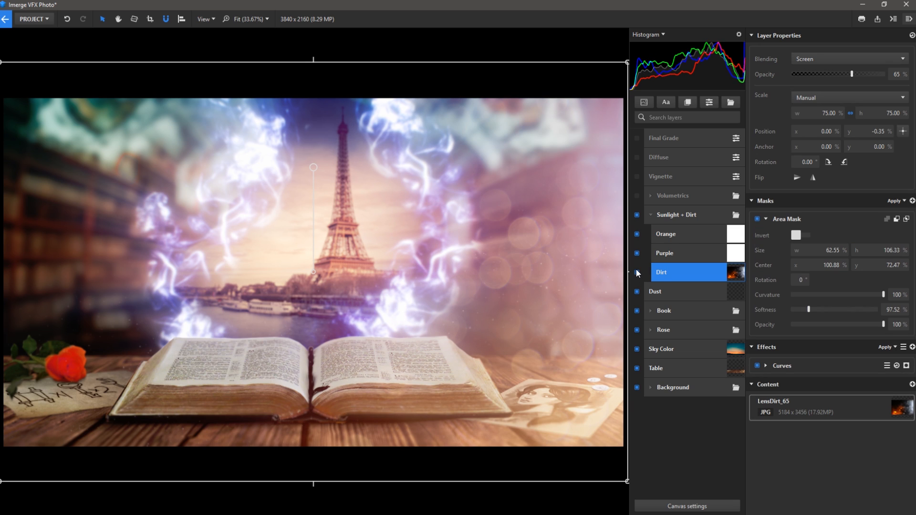
click(678, 234)
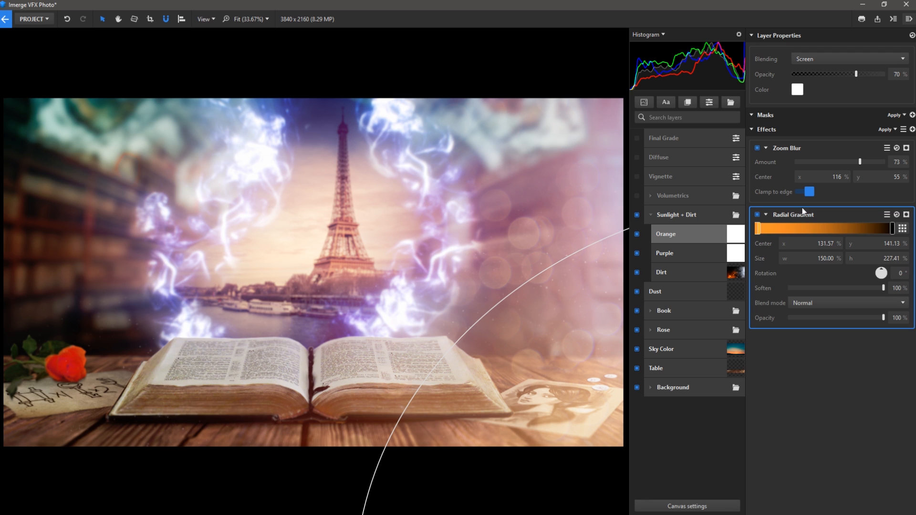
Show the Volumetrics group, leave it collapsed, and show the Vignette and Diffuse layers above it
click(651, 196)
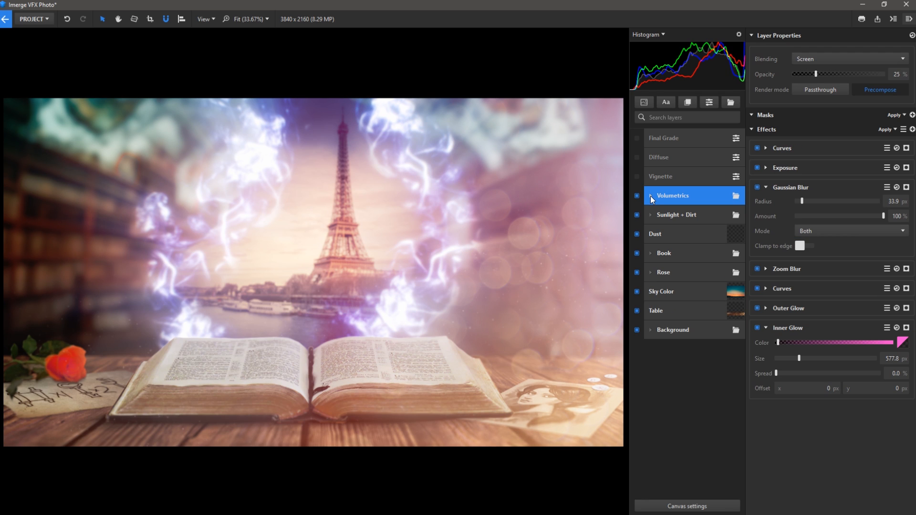
click(651, 195)
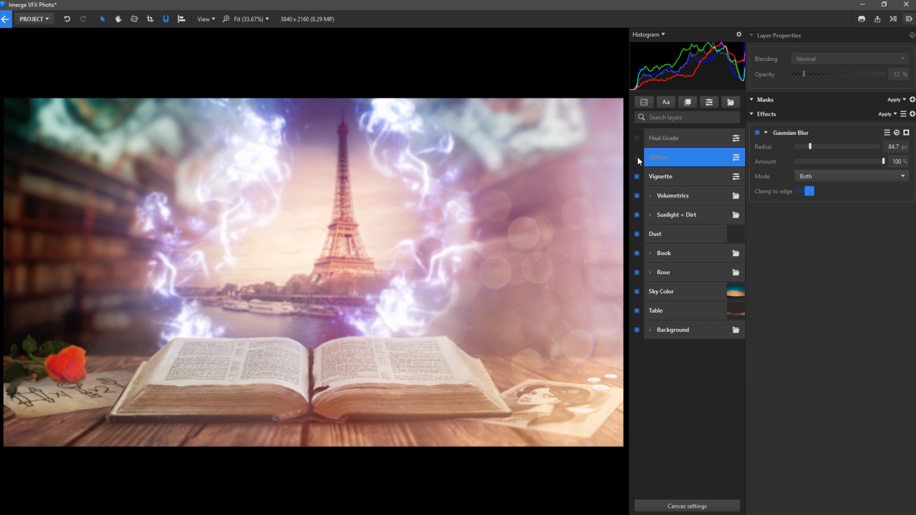
click(637, 157)
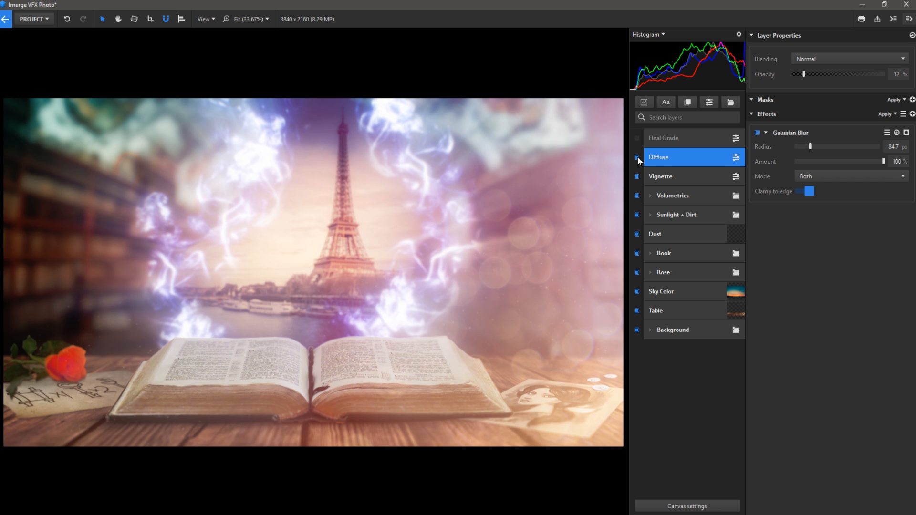
Show the Final Grade layer, and turn on its lower Curves effect and its Bleach Bypass effect
click(637, 137)
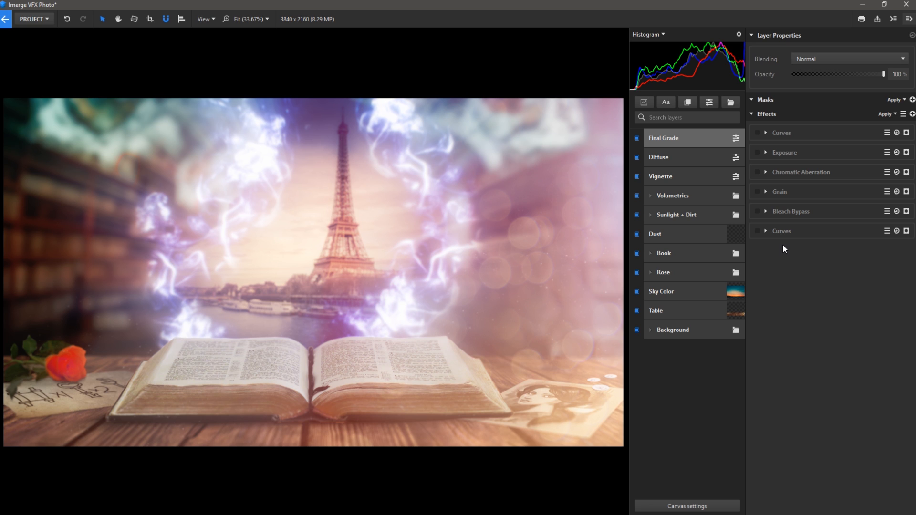
click(757, 231)
click(766, 231)
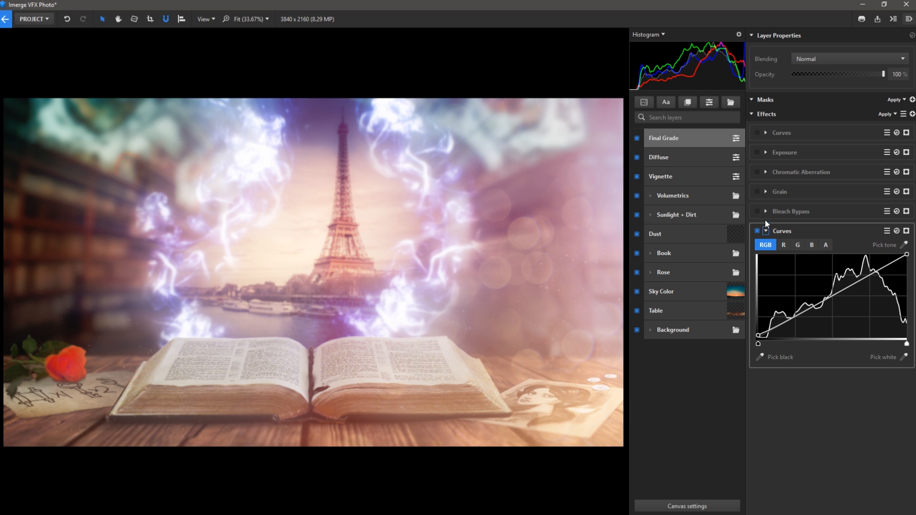
click(759, 211)
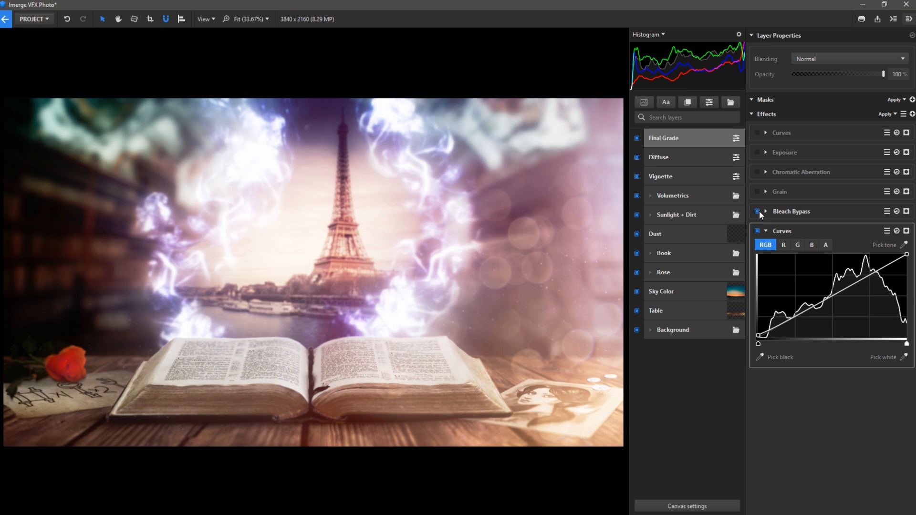
Try raising the black point of the Final Grade's lower Curves effect, and undo the change
drag(758, 336, 758, 331)
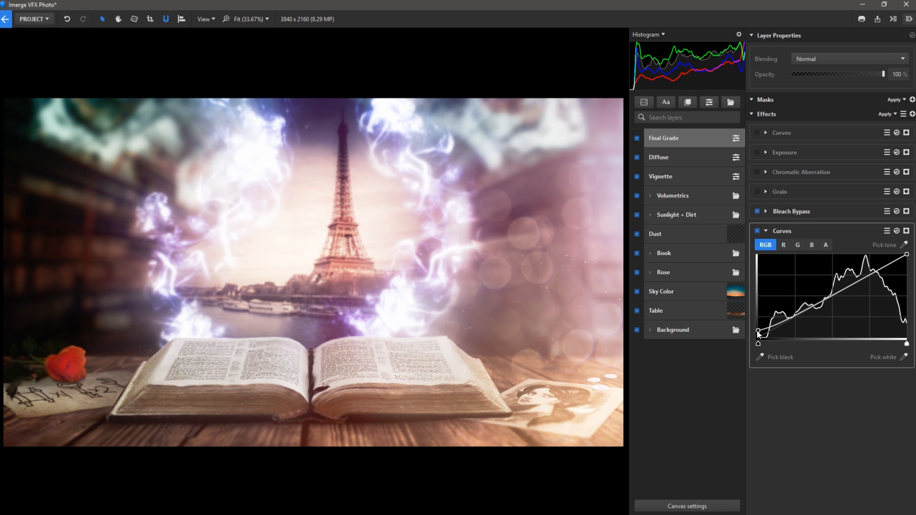
key(ctrl+z)
key(ctrl+z)
key(ctrl+z)
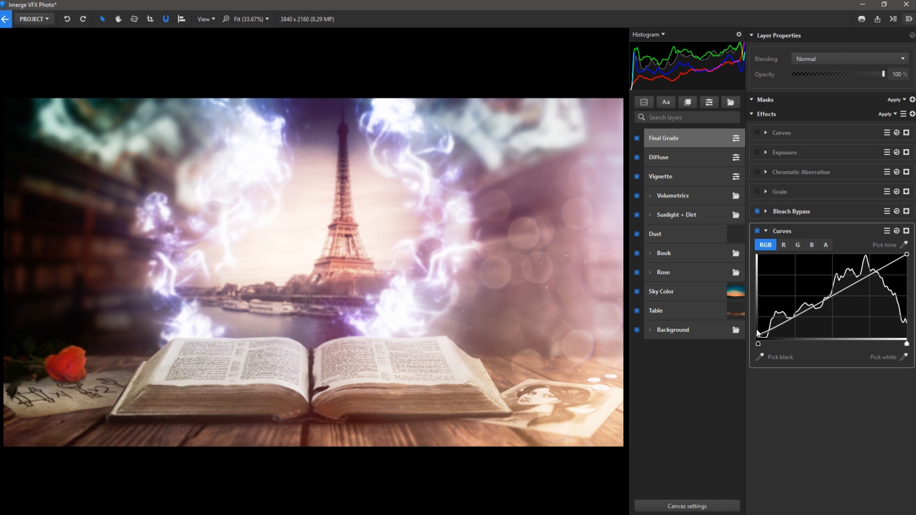
Turn on the Final Grade's Grain, Chromatic Aberration, Exposure and upper Curves effects
click(758, 192)
click(757, 173)
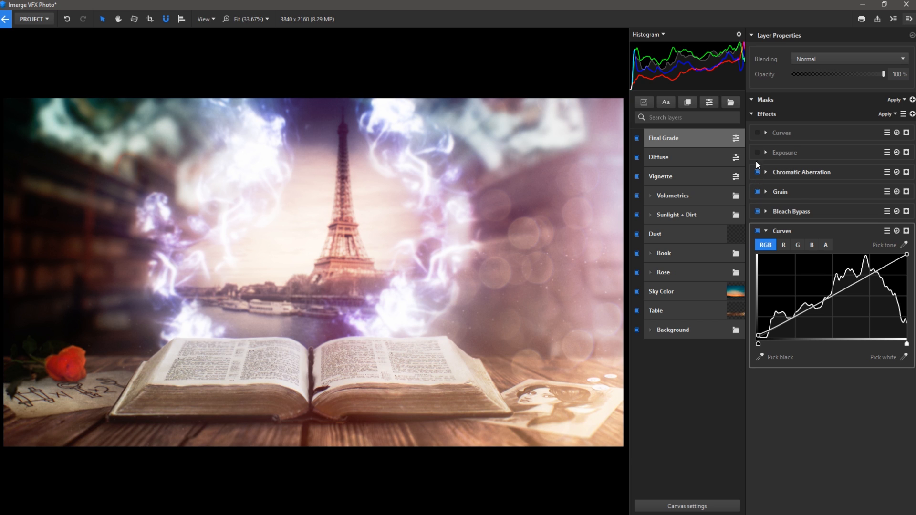
click(758, 151)
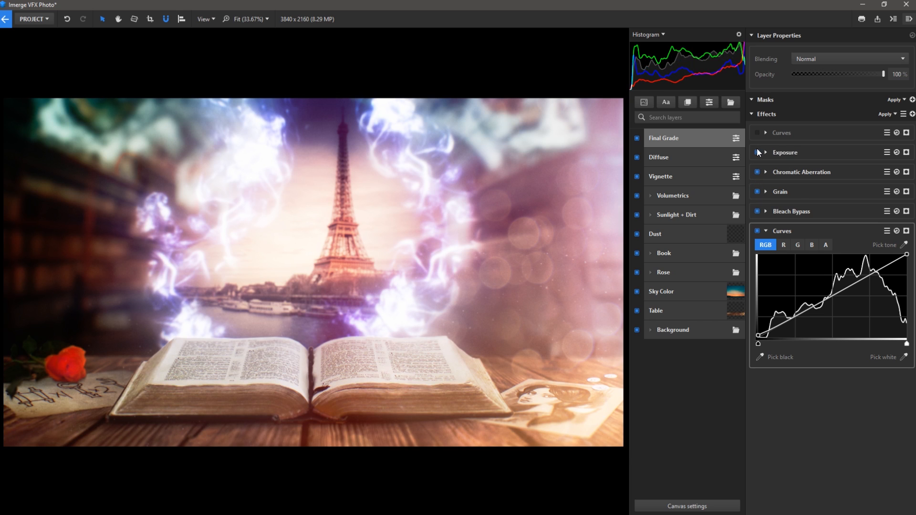
click(758, 133)
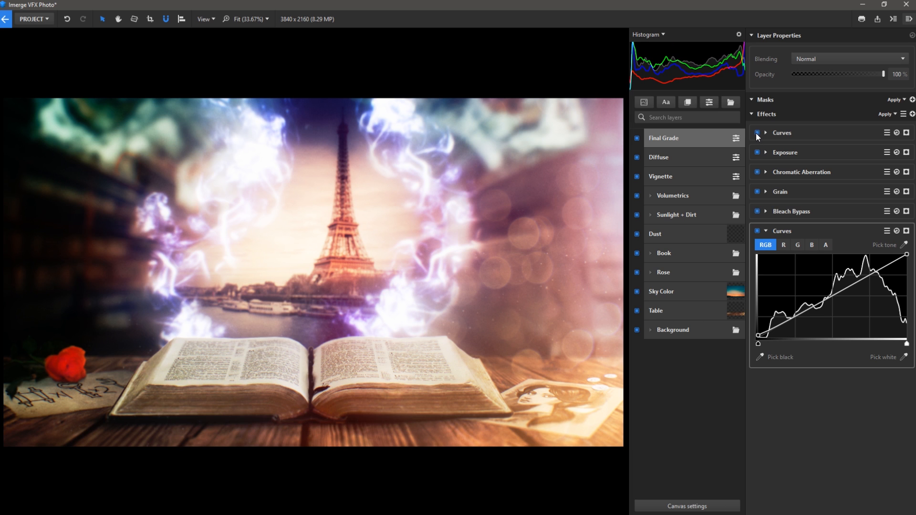